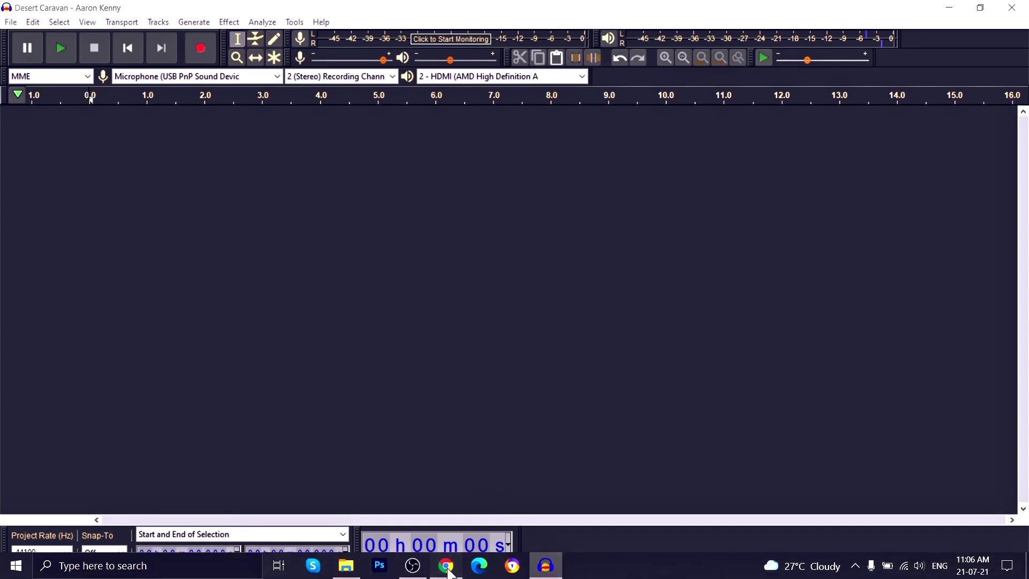
# Step: Switch to Chrome to highlight the full title of the 8D audio tutorial video, then return to Audacity
pyautogui.click(448, 571)
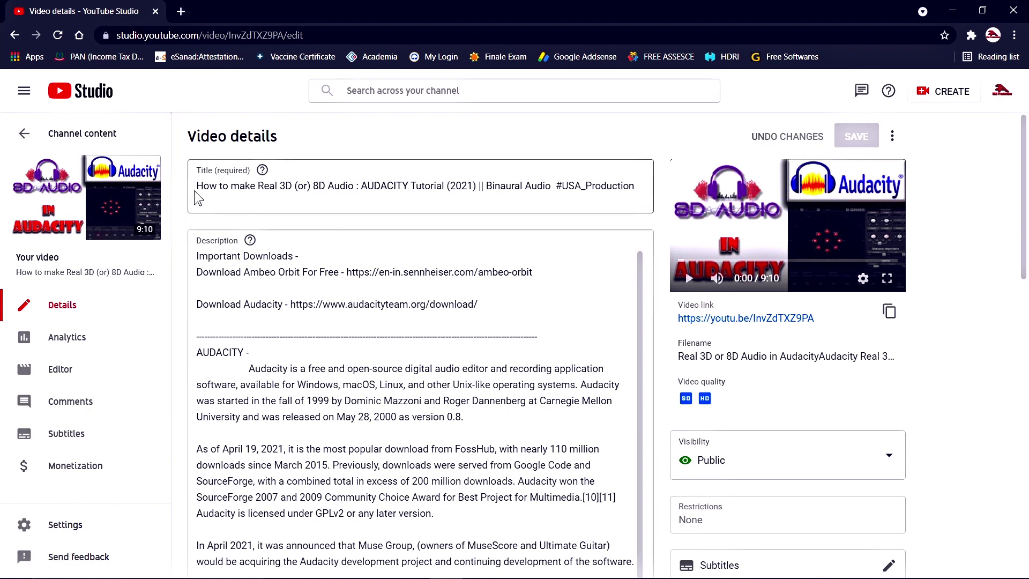
pyautogui.moveTo(196, 192); pyautogui.dragTo(462, 196)
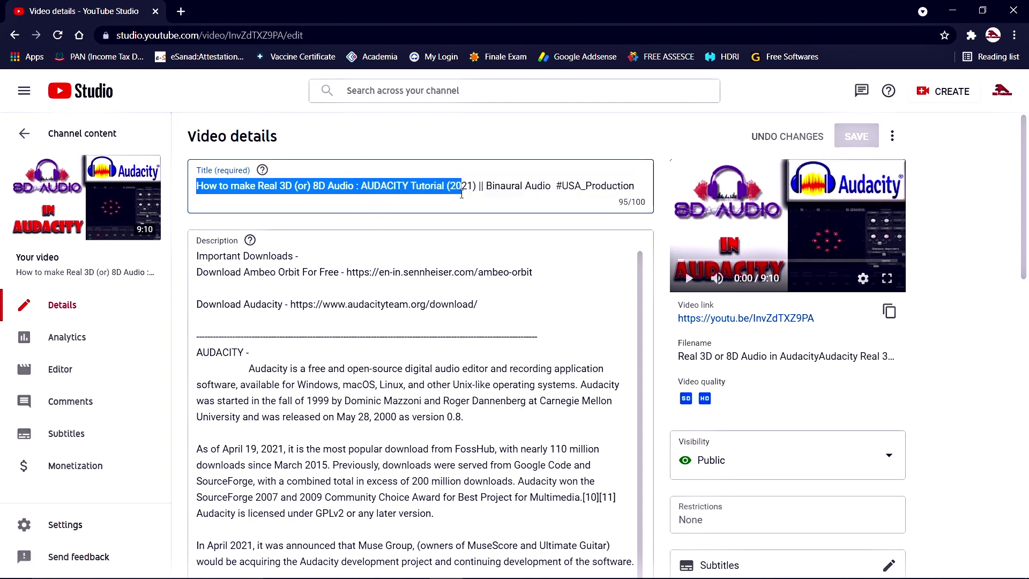
pyautogui.moveTo(463, 194); pyautogui.dragTo(635, 192)
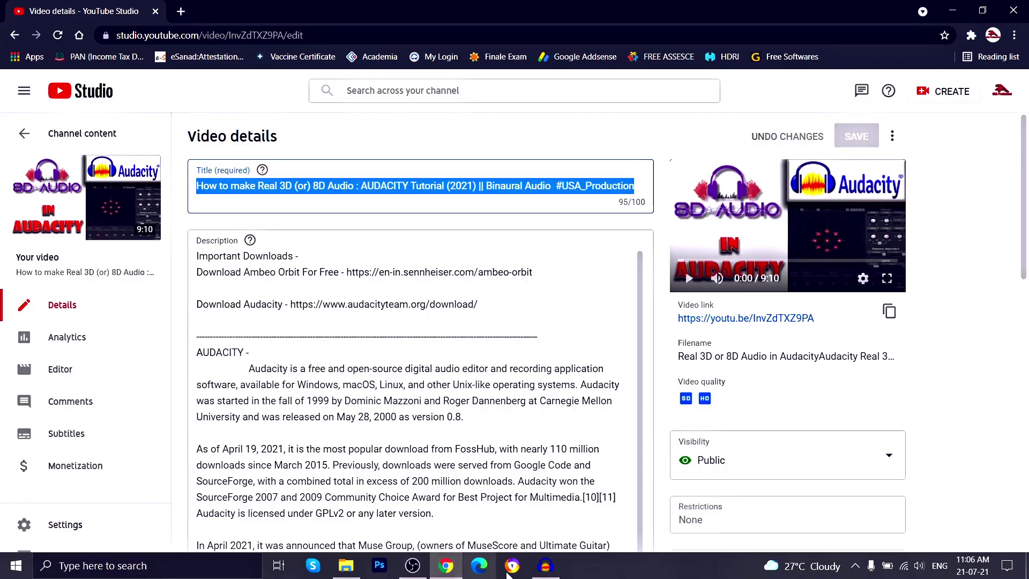
pyautogui.click(546, 566)
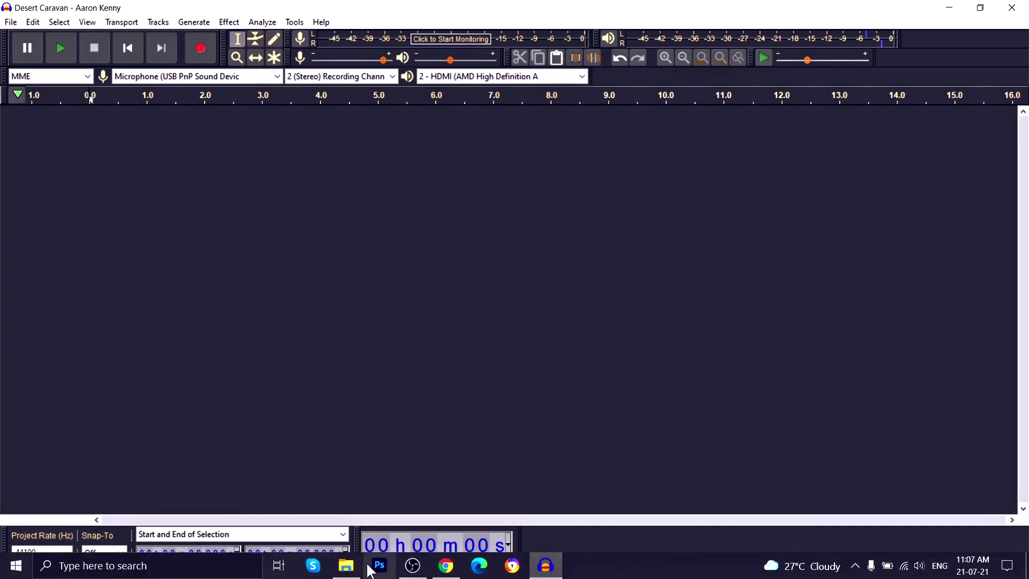
# Step: Import the Desert Caravan MP3 from the Background Music folder and play its first few seconds
pyautogui.click(346, 573)
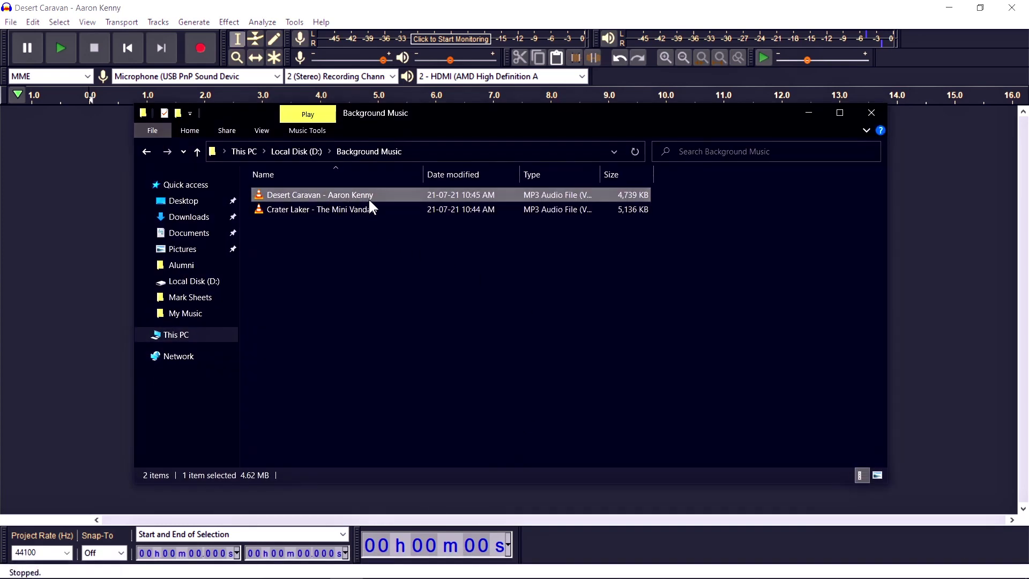
pyautogui.moveTo(223, 201); pyautogui.dragTo(49, 234)
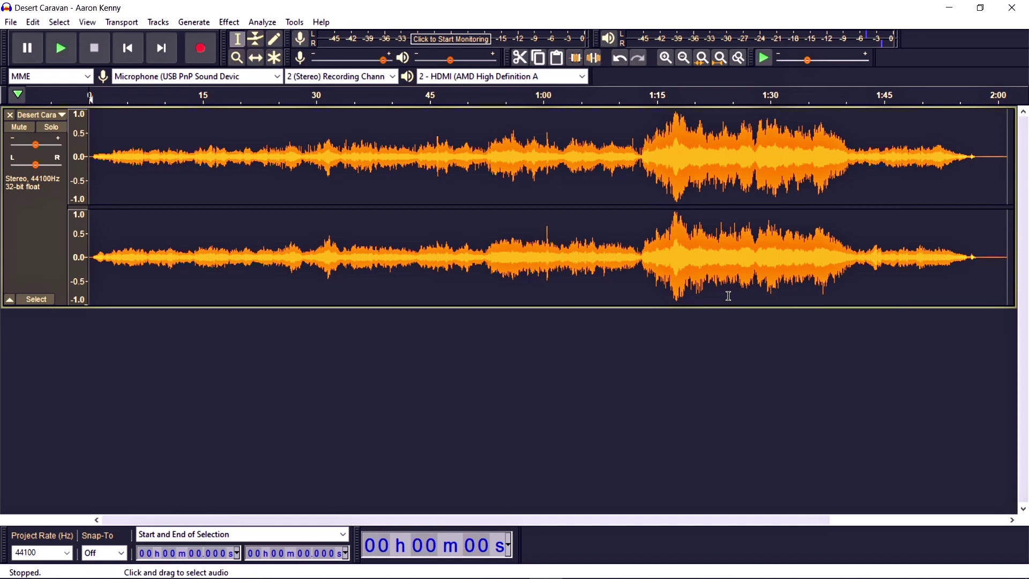
pyautogui.click(62, 53)
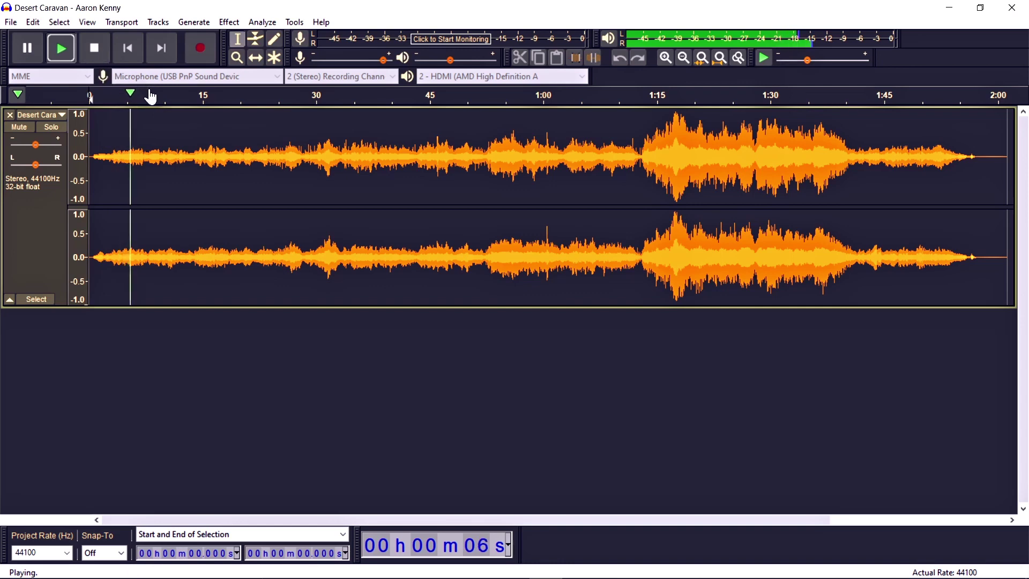
pyautogui.press('space')
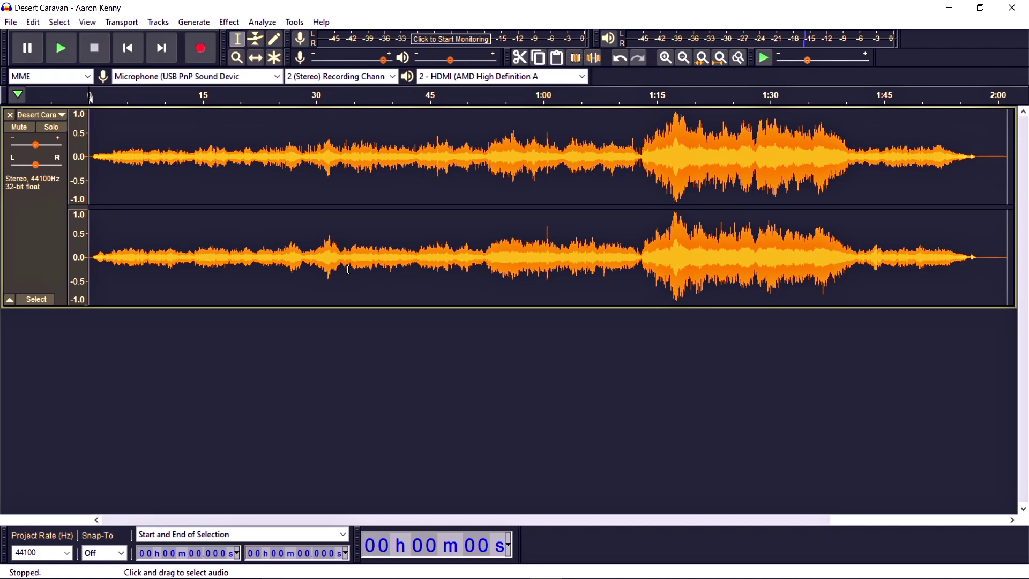
pyautogui.click(43, 242)
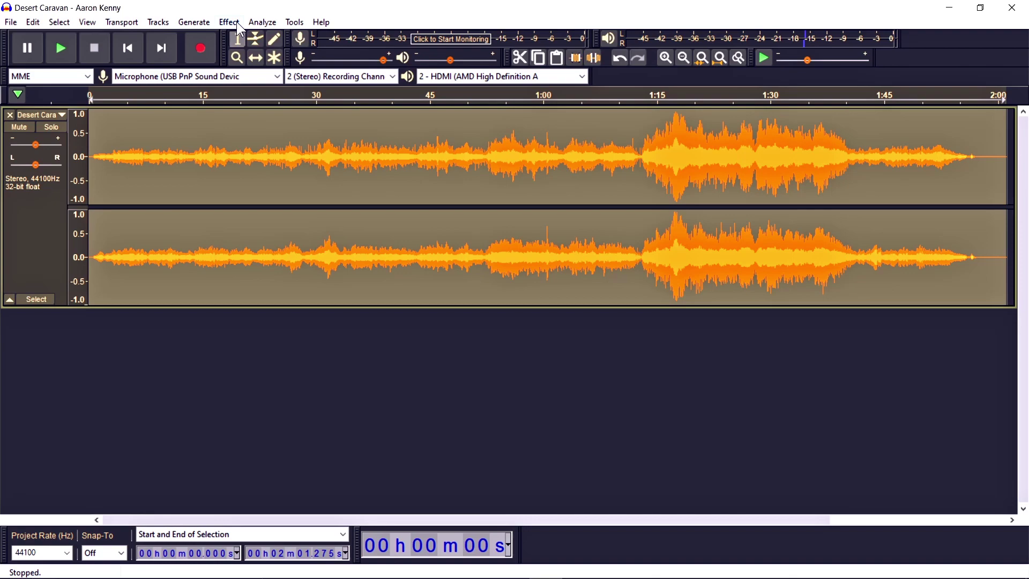
pyautogui.click(65, 332)
pyautogui.click(43, 252)
pyautogui.click(136, 369)
pyautogui.moveTo(983, 258); pyautogui.dragTo(261, 290)
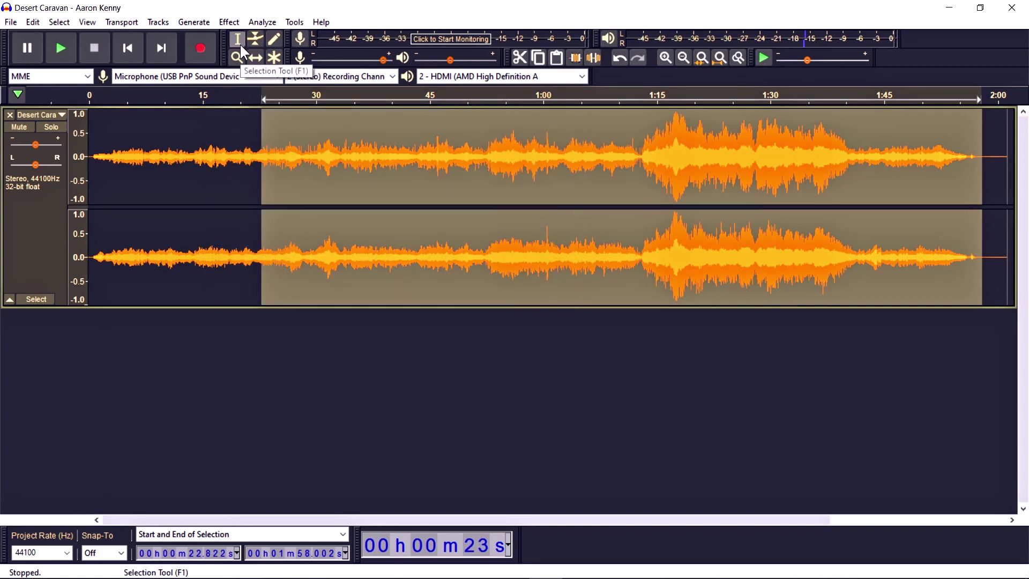
pyautogui.click(900, 434)
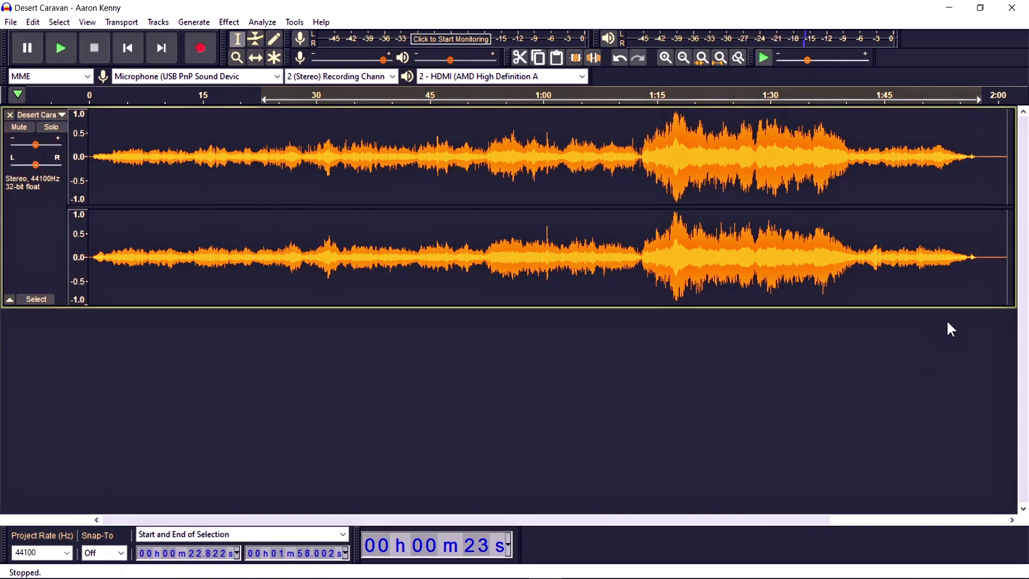
# Step: Select the entire Desert Caravan track and open the AMBEO Orbit effect for it
pyautogui.click(10, 232)
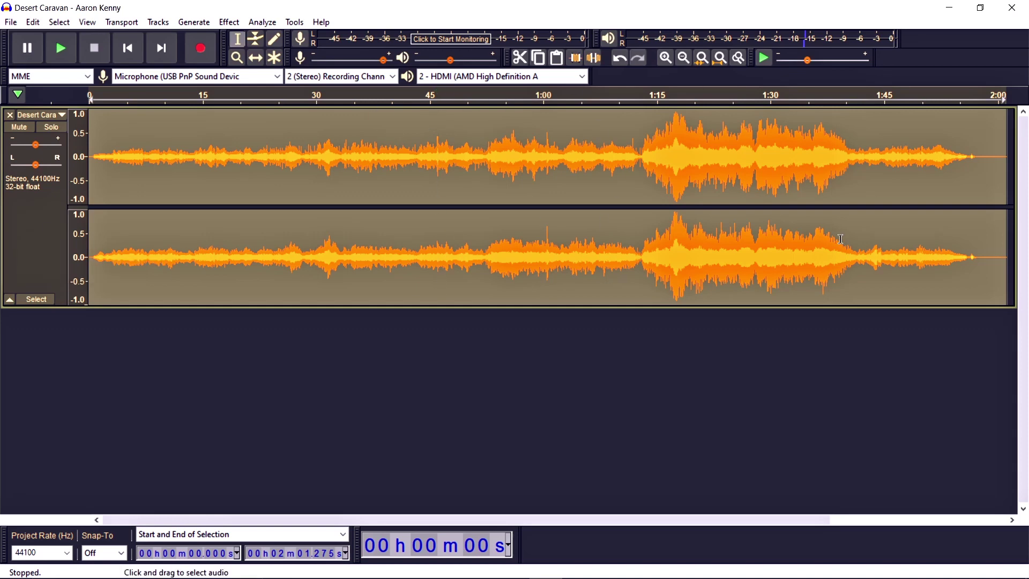
pyautogui.click(237, 23)
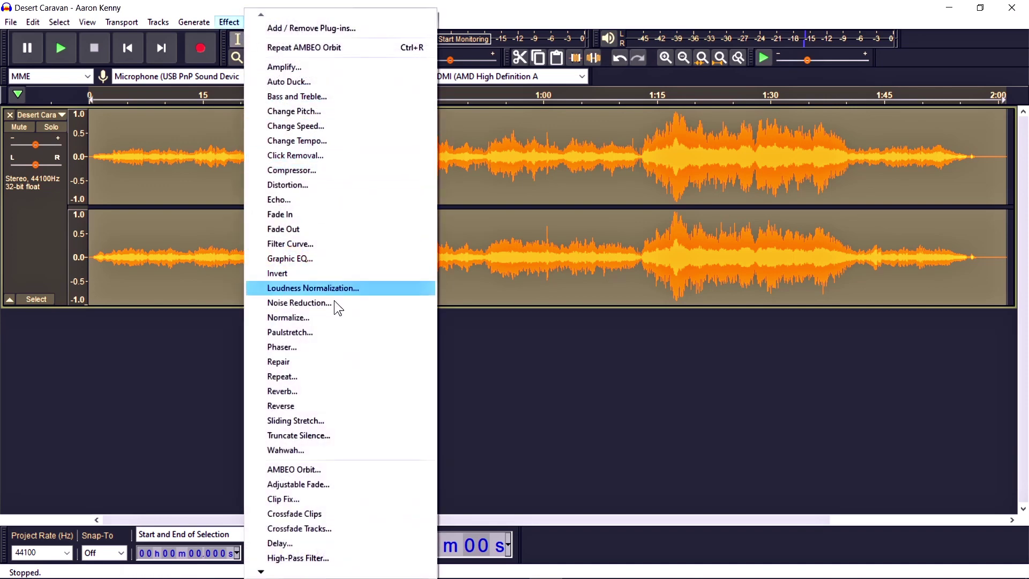
pyautogui.click(317, 468)
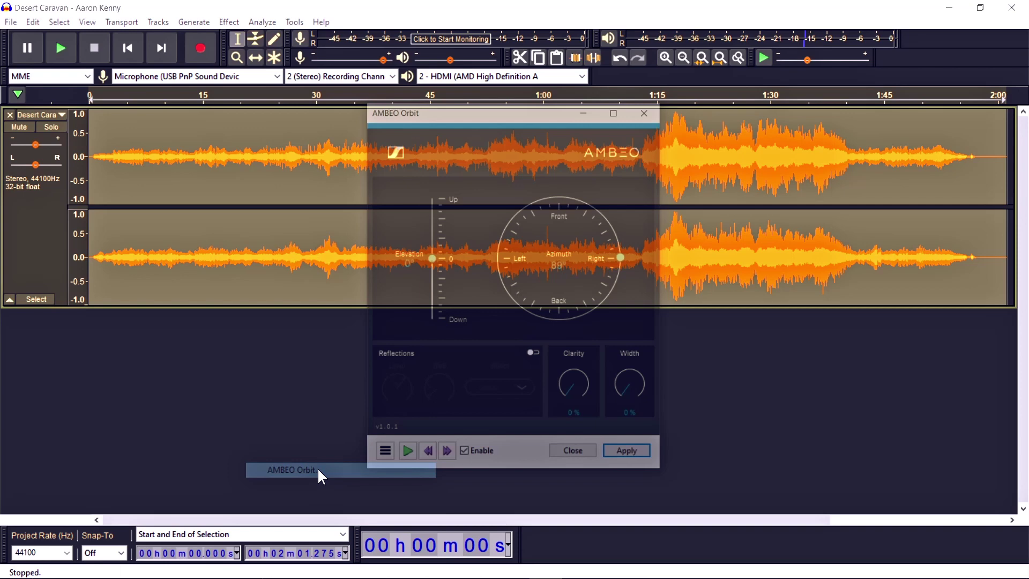
pyautogui.moveTo(506, 113); pyautogui.dragTo(671, 56)
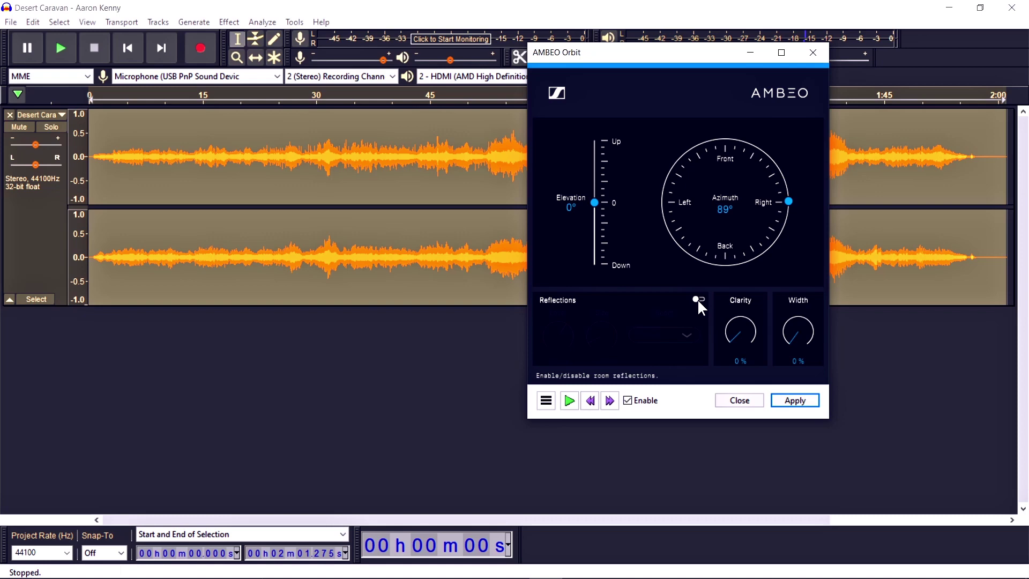
# Step: Preview the effect while moving the azimuth around the circle, ending at 97°
pyautogui.click(570, 400)
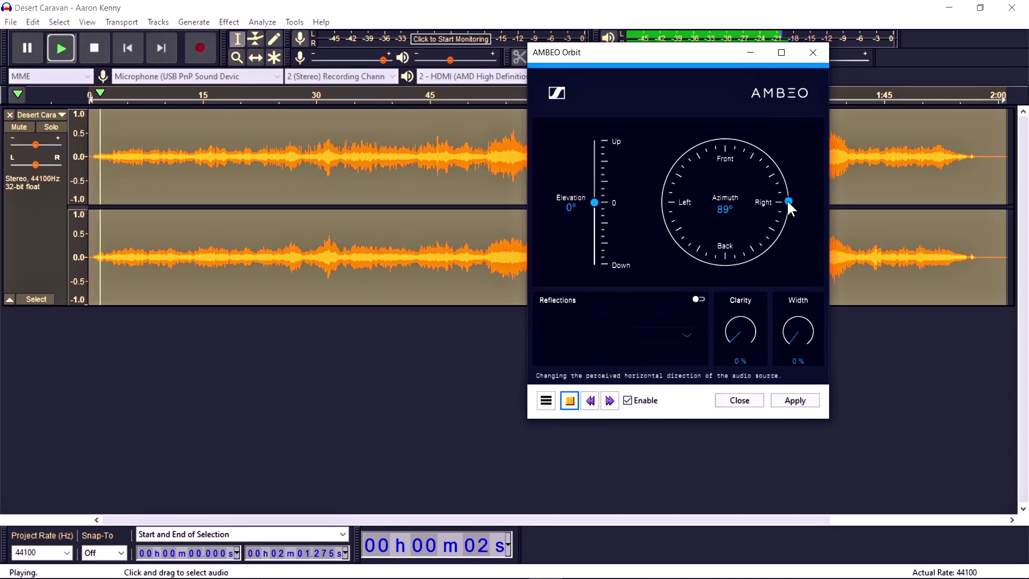
pyautogui.moveTo(788, 203); pyautogui.dragTo(701, 160)
pyautogui.moveTo(749, 154); pyautogui.dragTo(757, 207)
pyautogui.click(572, 402)
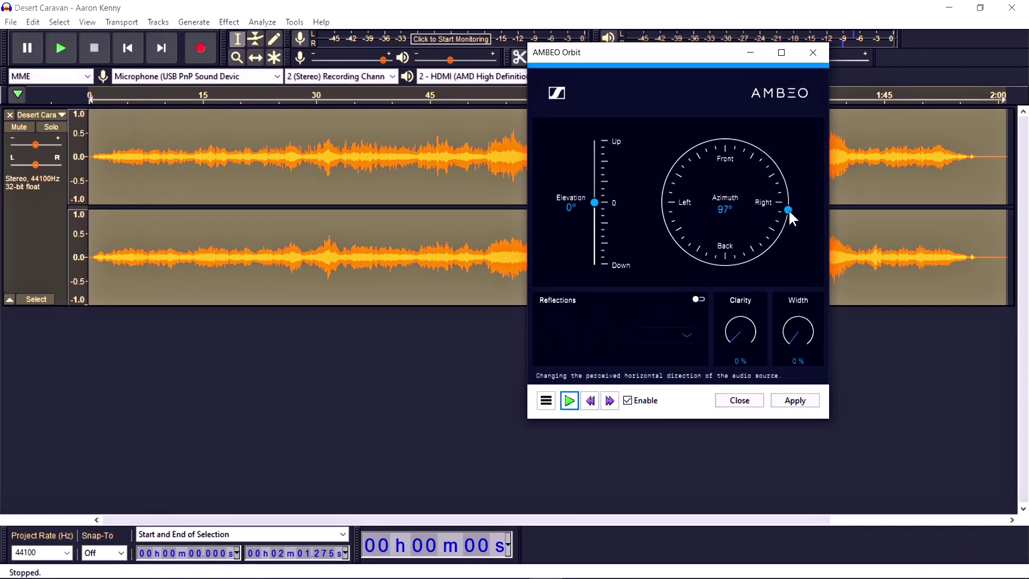
# Step: Preview the azimuth on the left side, set it to -87°, and apply AMBEO Orbit to the Desert Caravan track
pyautogui.moveTo(788, 210); pyautogui.dragTo(676, 158)
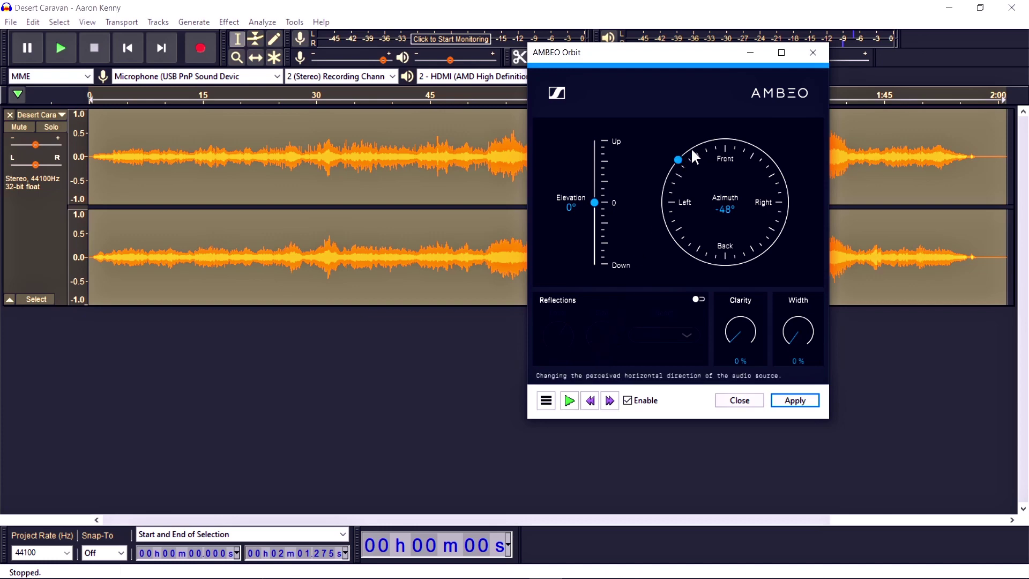
pyautogui.click(569, 400)
pyautogui.moveTo(678, 159); pyautogui.dragTo(674, 202)
pyautogui.click(569, 401)
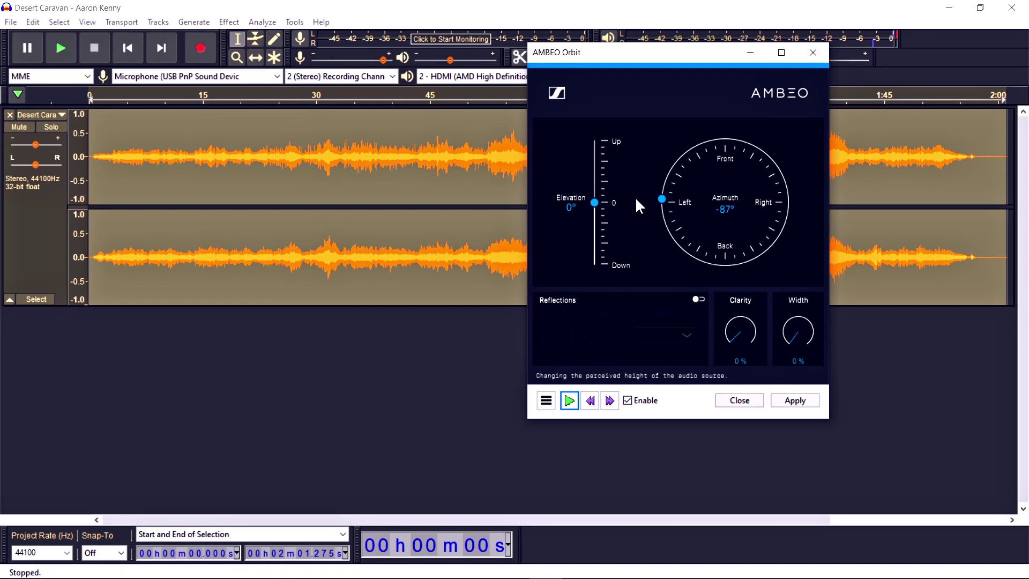
pyautogui.moveTo(668, 201); pyautogui.dragTo(661, 200)
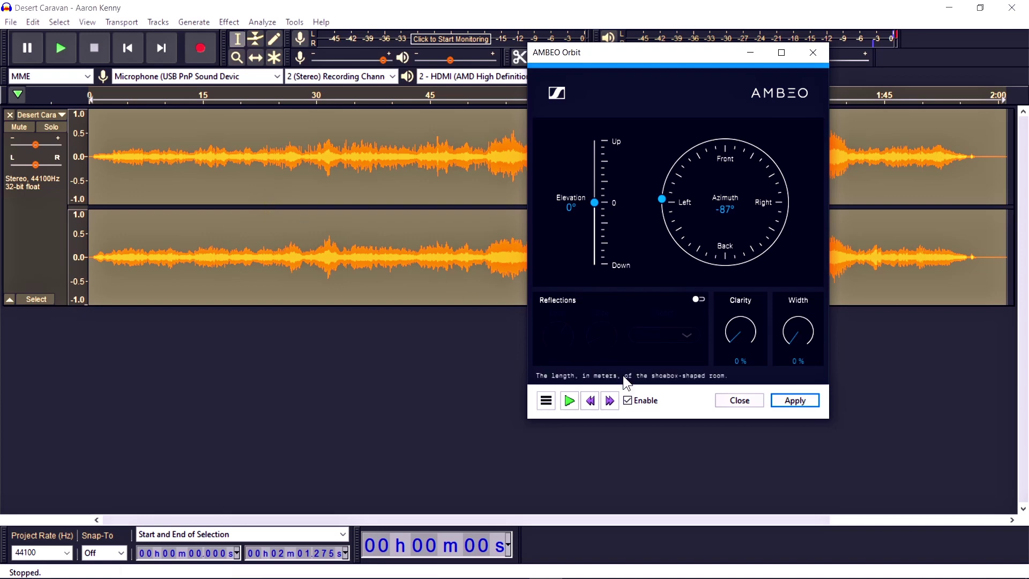
pyautogui.click(784, 401)
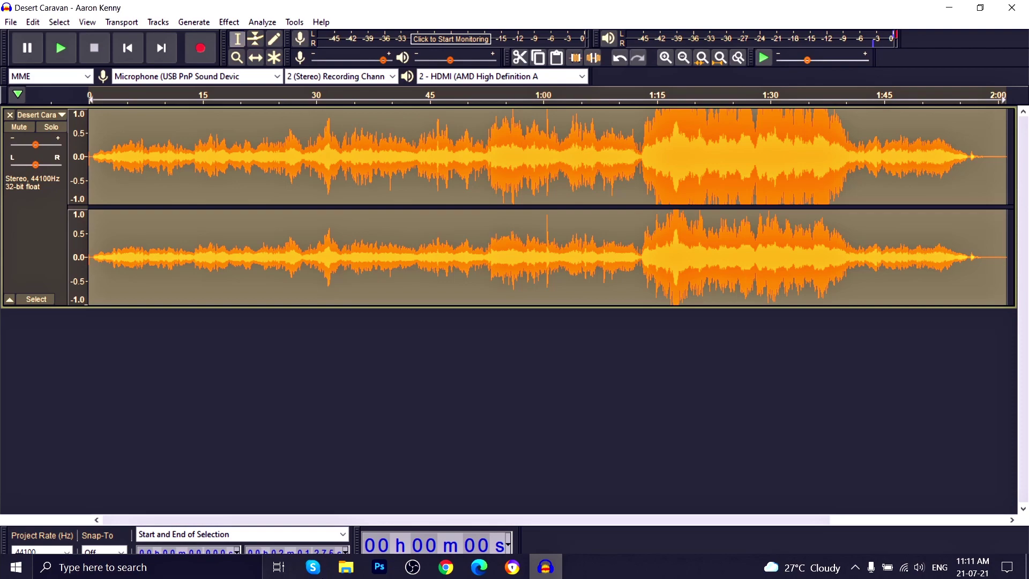
# Step: Import the Crater Laker MP3 from the Background Music folder as a second track and open AMBEO Orbit for it
pyautogui.click(347, 568)
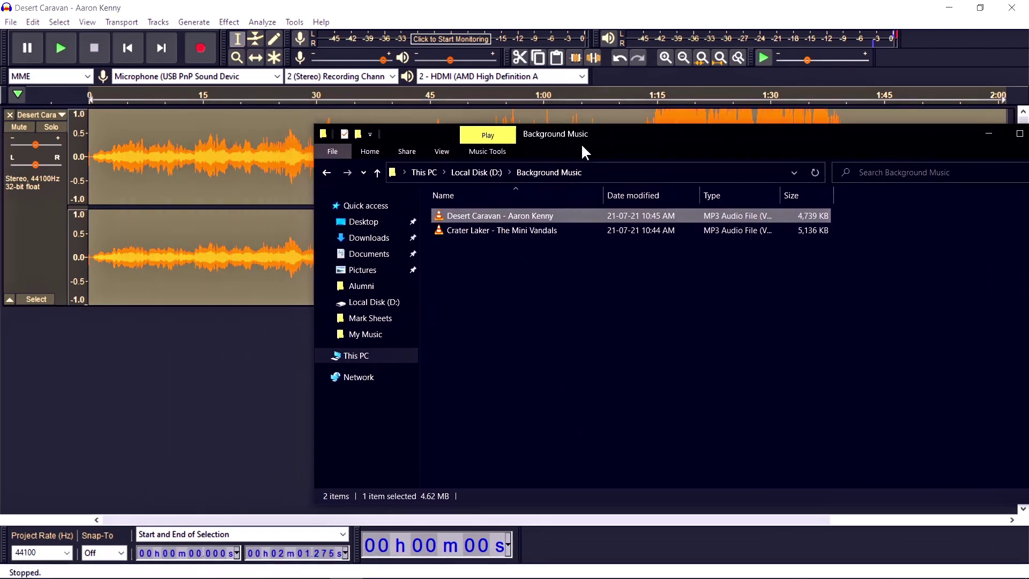
pyautogui.moveTo(513, 211); pyautogui.dragTo(37, 442)
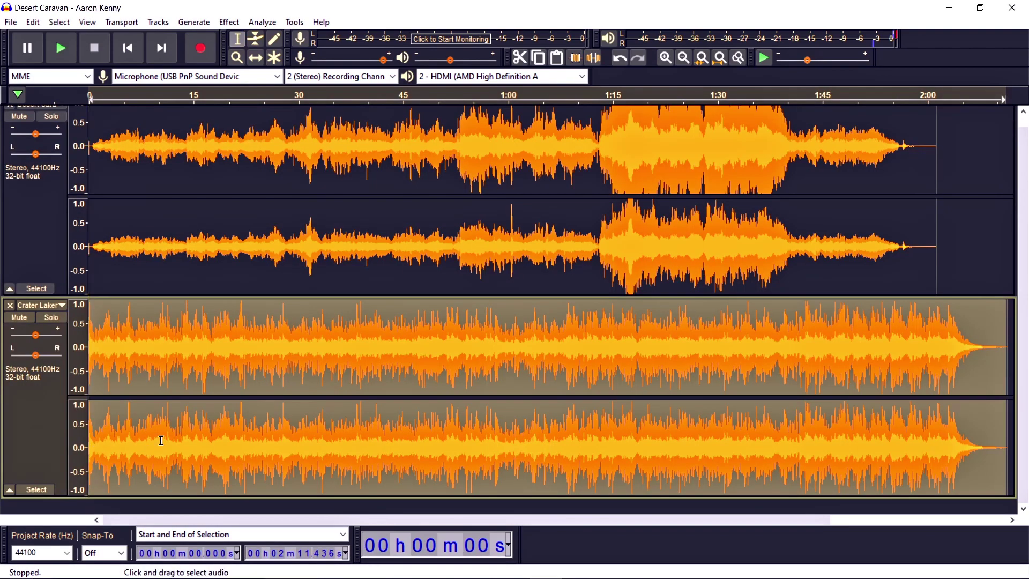
pyautogui.click(229, 22)
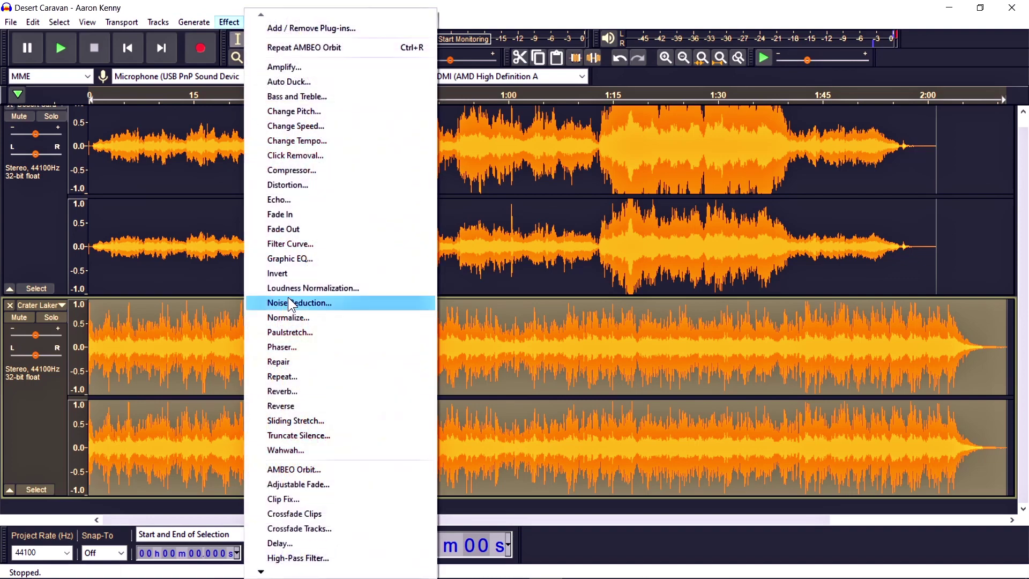
pyautogui.click(311, 470)
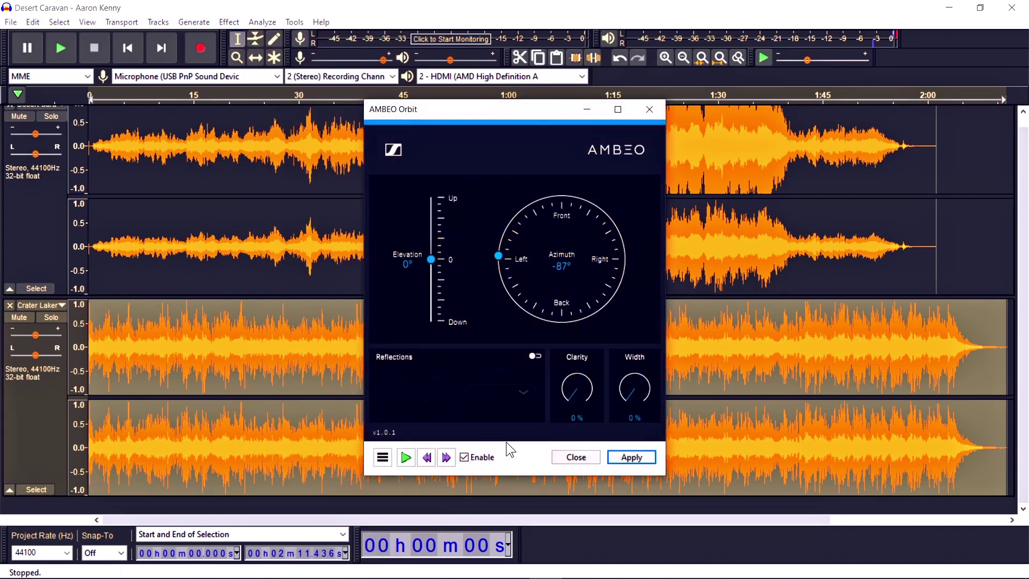
# Step: Set the azimuth to 78° while previewing, apply AMBEO Orbit to the Crater Laker track, and close the effect
pyautogui.moveTo(515, 225); pyautogui.dragTo(605, 221)
pyautogui.moveTo(621, 269); pyautogui.dragTo(622, 260)
pyautogui.click(404, 458)
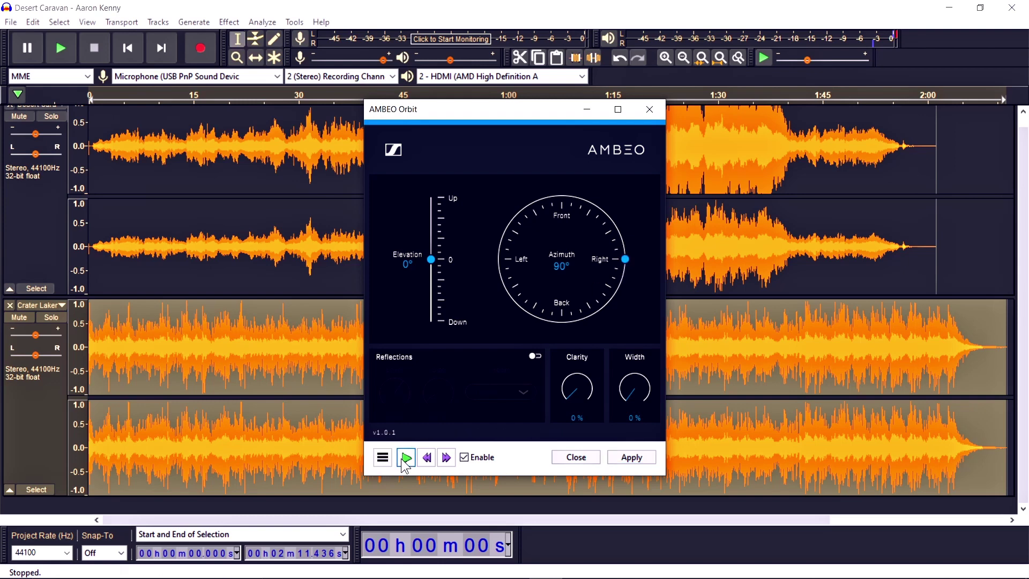
pyautogui.moveTo(625, 259)
pyautogui.mouseDown()
pyautogui.moveTo(566, 322)
pyautogui.moveTo(505, 260)
pyautogui.moveTo(538, 215)
pyautogui.moveTo(593, 217)
pyautogui.moveTo(612, 265)
pyautogui.moveTo(619, 245)
pyautogui.moveTo(618, 269)
pyautogui.moveTo(624, 245)
pyautogui.moveTo(616, 278)
pyautogui.moveTo(525, 287)
pyautogui.moveTo(524, 204)
pyautogui.moveTo(584, 211)
pyautogui.moveTo(622, 245)
pyautogui.mouseUp()
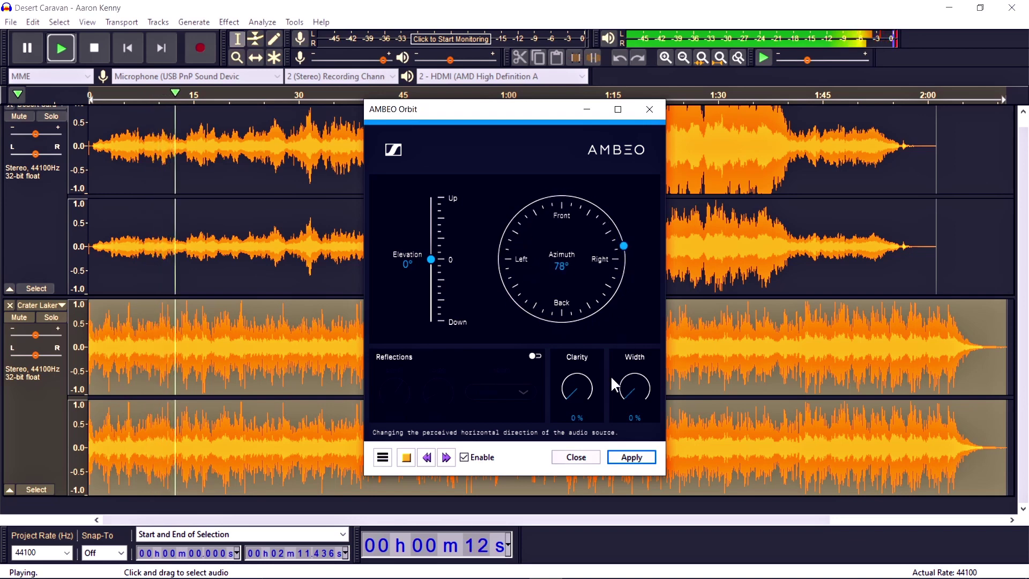
pyautogui.click(618, 460)
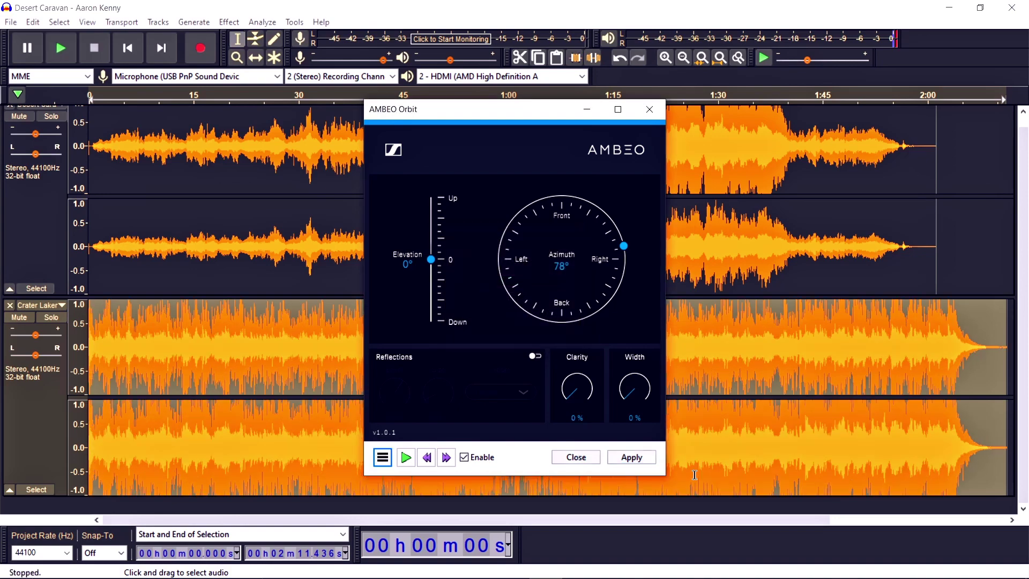
pyautogui.click(582, 457)
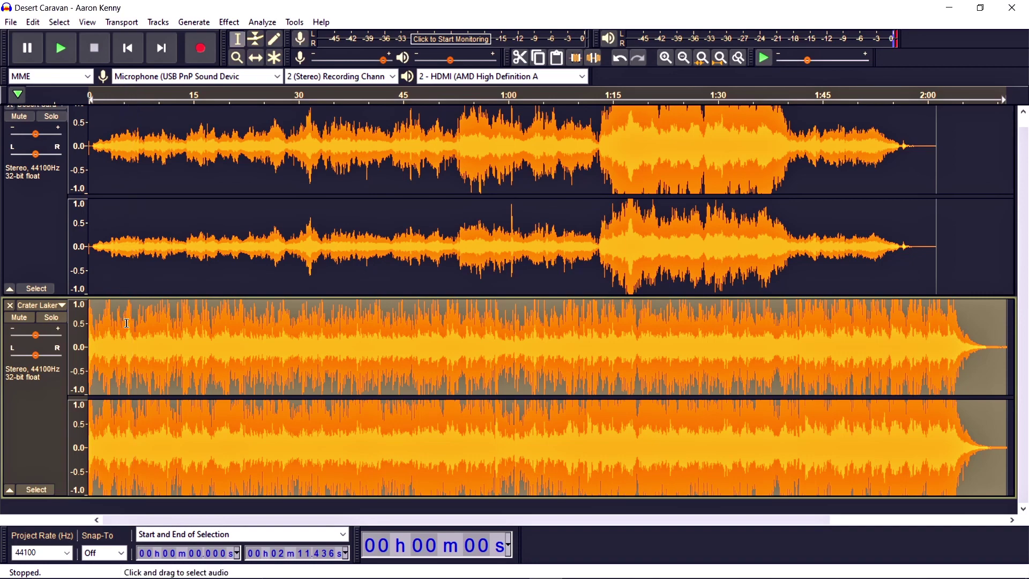
# Step: Lower the gain of the Crater Laker track and clear the selection
pyautogui.moveTo(35, 335)
pyautogui.mouseDown()
pyautogui.moveTo(25, 345)
pyautogui.moveTo(24, 336)
pyautogui.mouseUp()
pyautogui.click(958, 273)
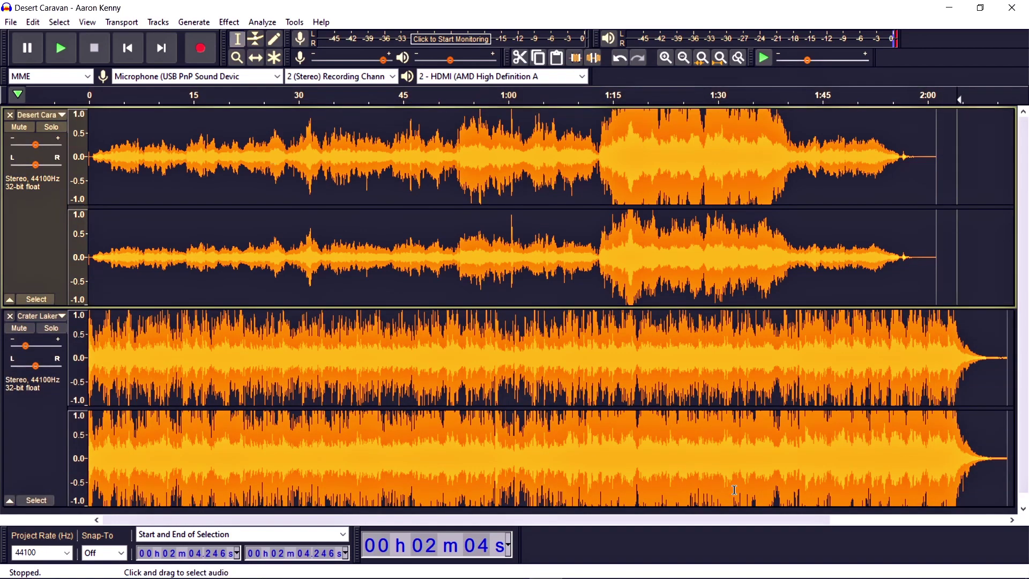
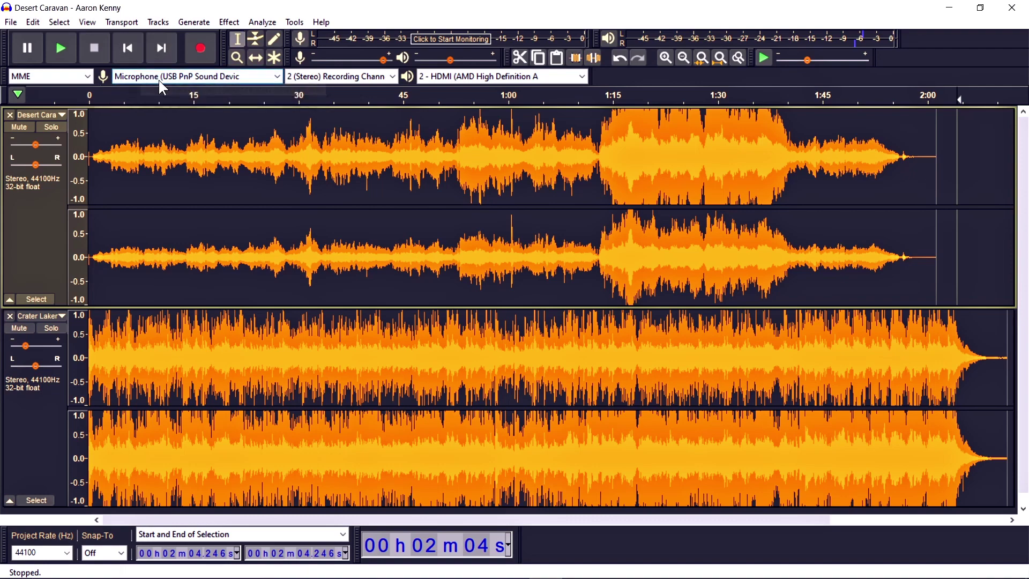
pyautogui.click(16, 23)
pyautogui.moveTo(33, 22)
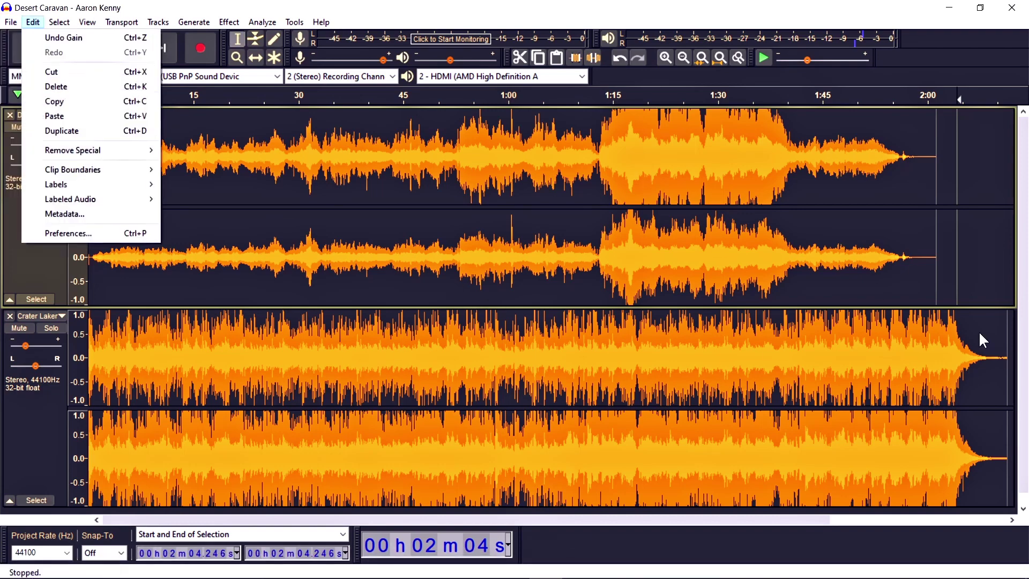
pyautogui.click(504, 8)
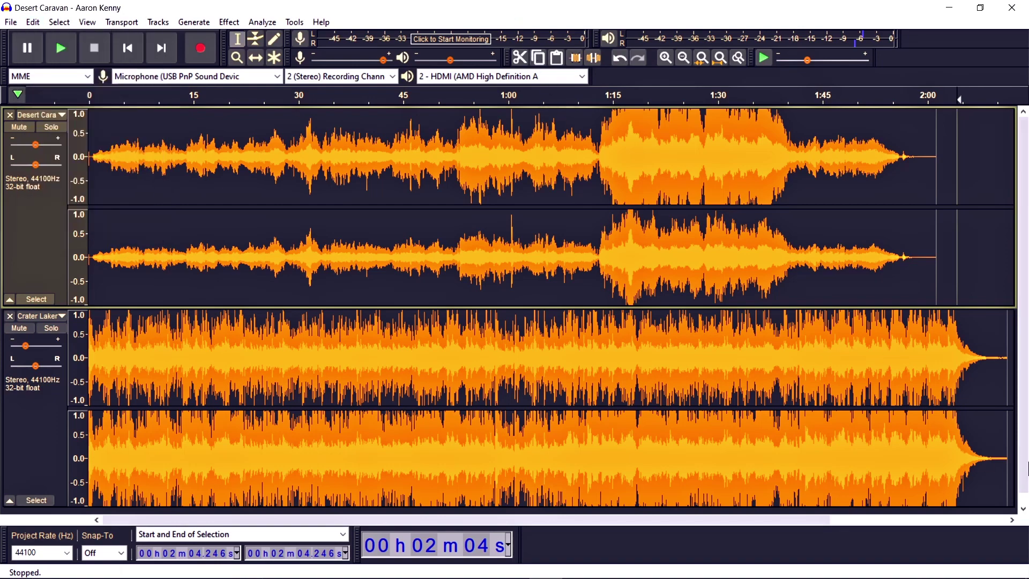
# Step: Delete the Crater Laker audio from about 44 seconds to its end
pyautogui.moveTo(1012, 457); pyautogui.dragTo(396, 456)
pyautogui.press('Delete')
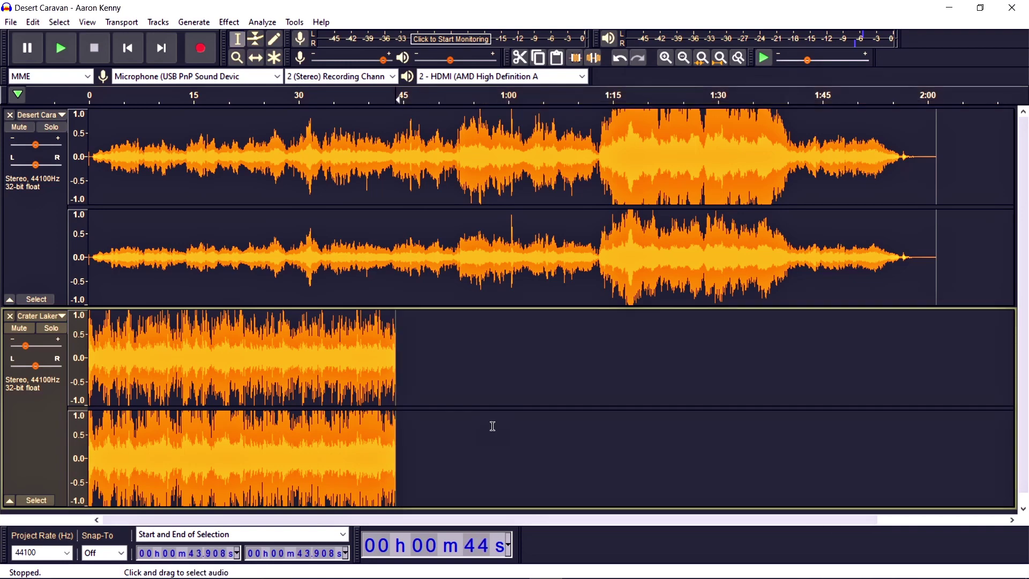
# Step: Delete the Desert Caravan audio from about 44 seconds to its end, matching the Crater Laker track's length
pyautogui.moveTo(954, 266); pyautogui.dragTo(396, 292)
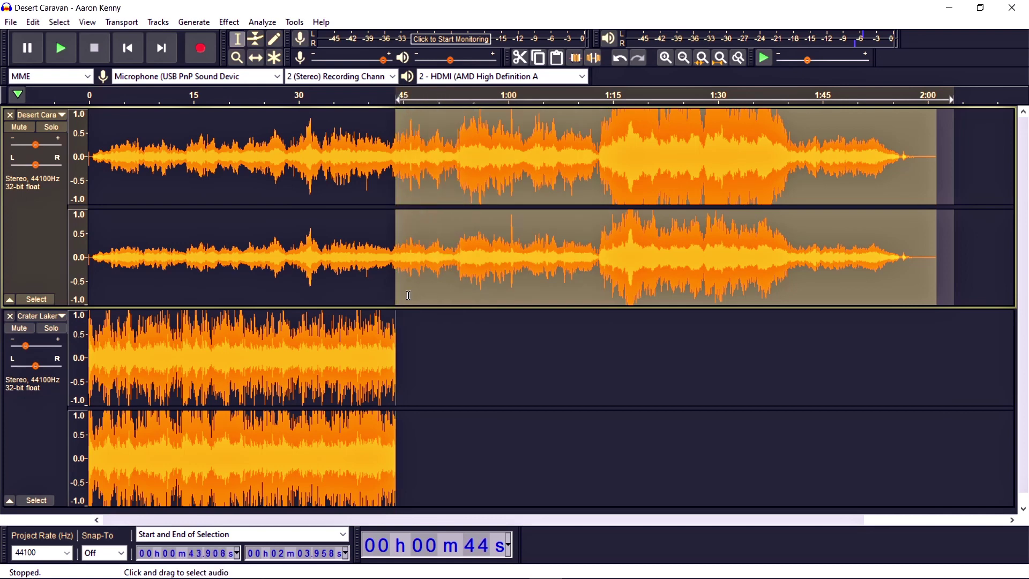
pyautogui.press('Delete')
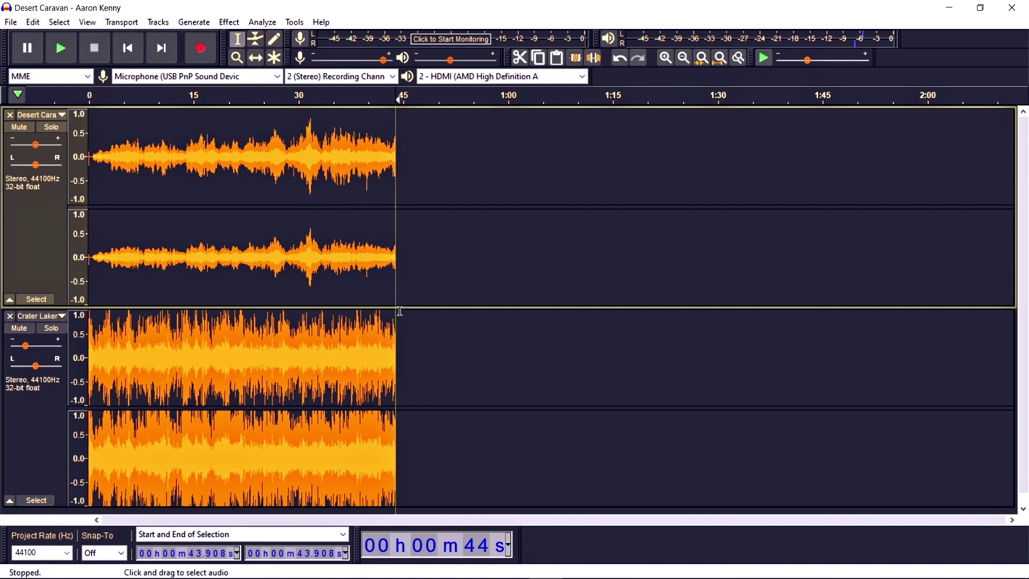
# Step: Export the mix to the Desktop as an MP3 named 8ddddd, accepting the stereo mixdown and leaving the metadata tags as they are
pyautogui.click(11, 22)
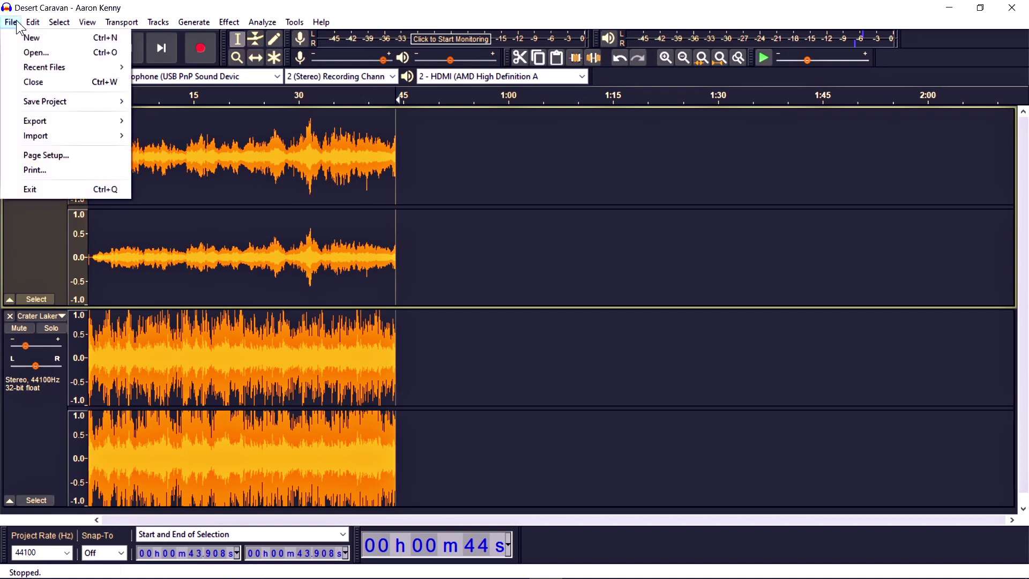
pyautogui.moveTo(43, 122)
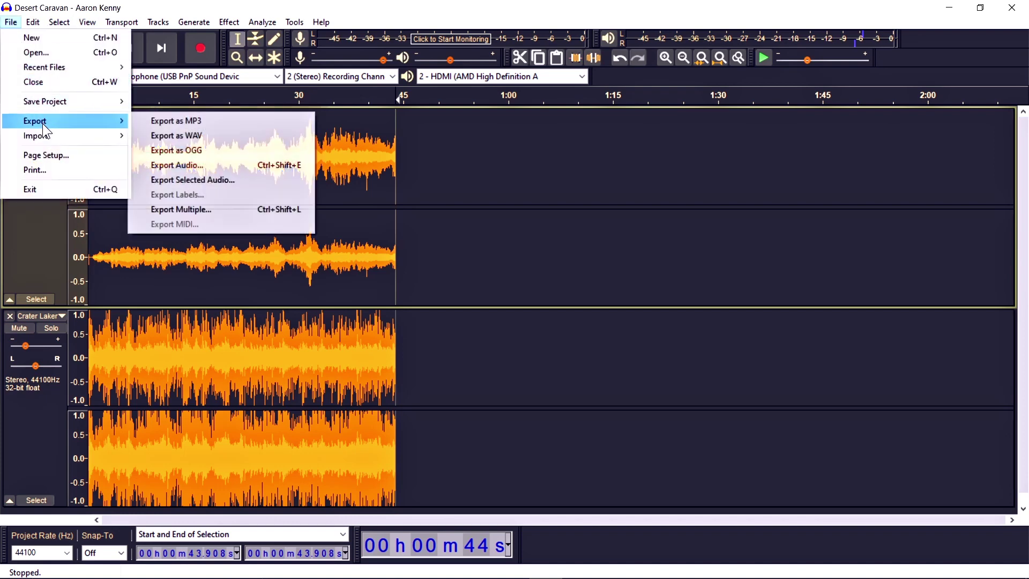
pyautogui.click(208, 121)
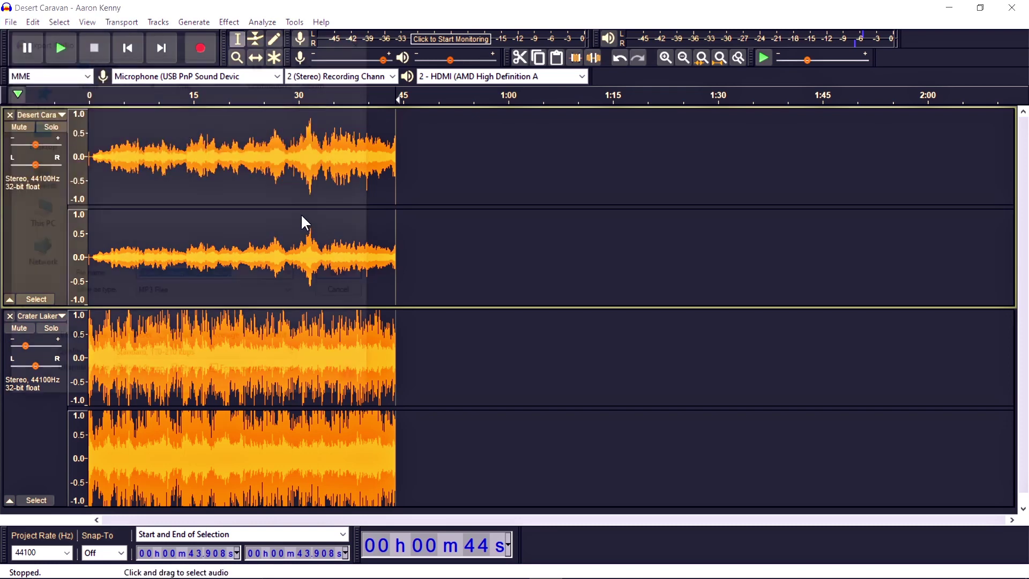
pyautogui.click(47, 142)
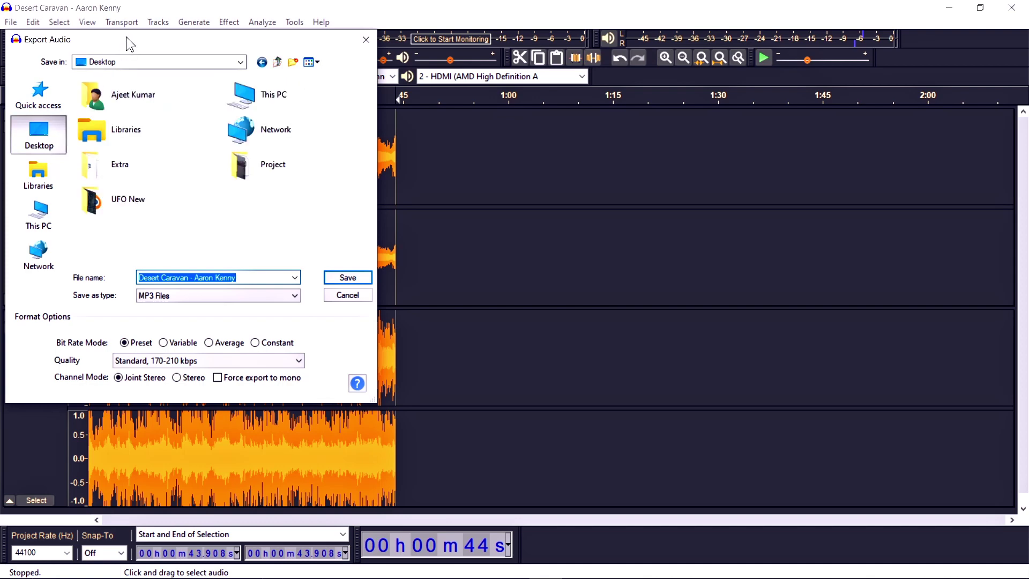
pyautogui.moveTo(123, 49); pyautogui.dragTo(333, 53)
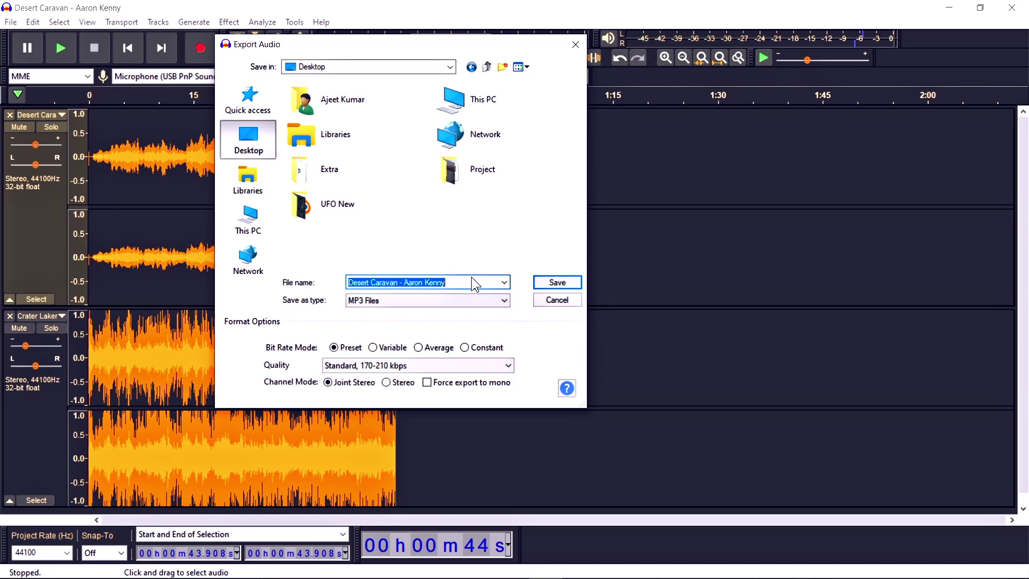
pyautogui.write('8dddddd')
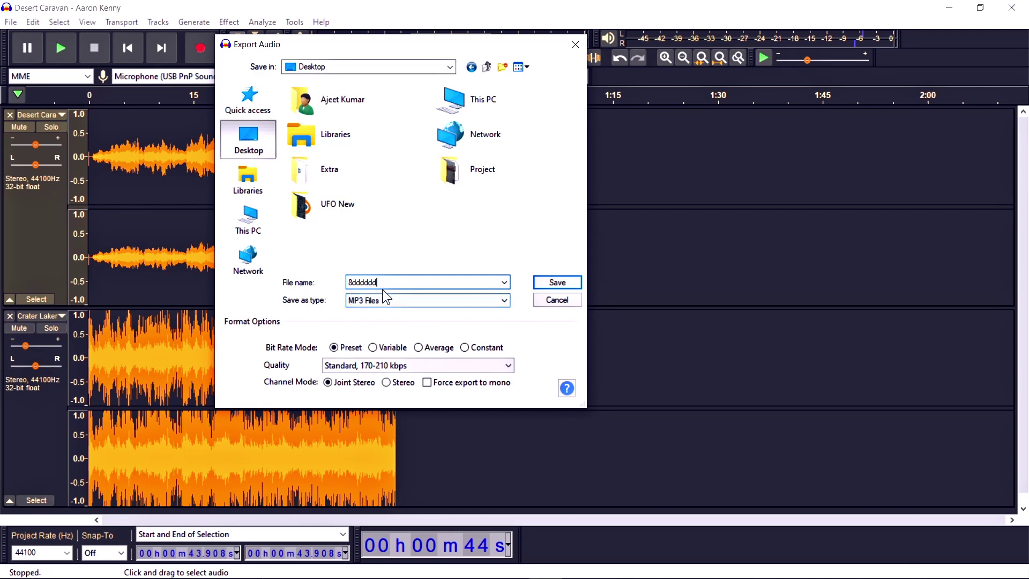
pyautogui.click(550, 282)
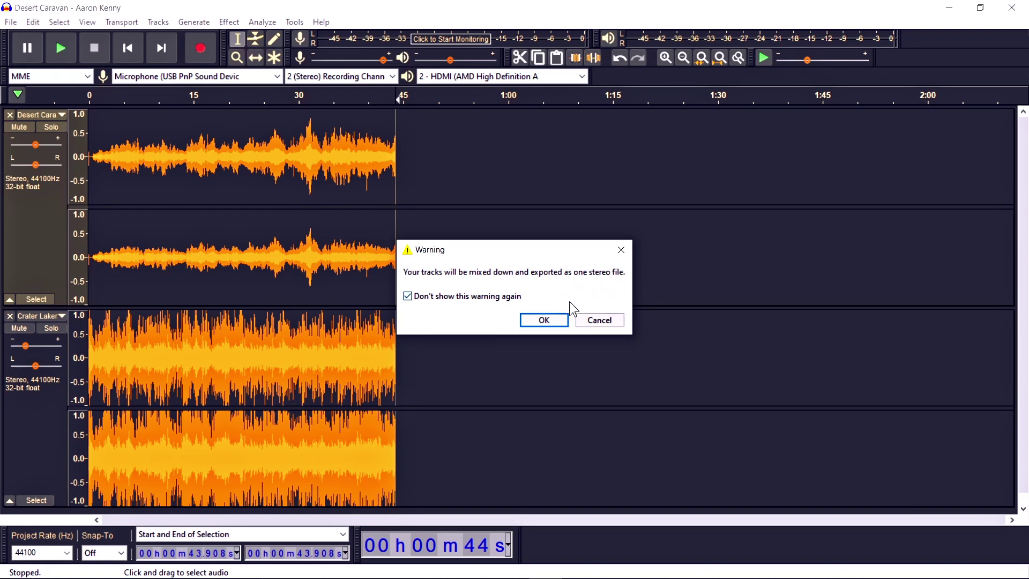
pyautogui.click(544, 321)
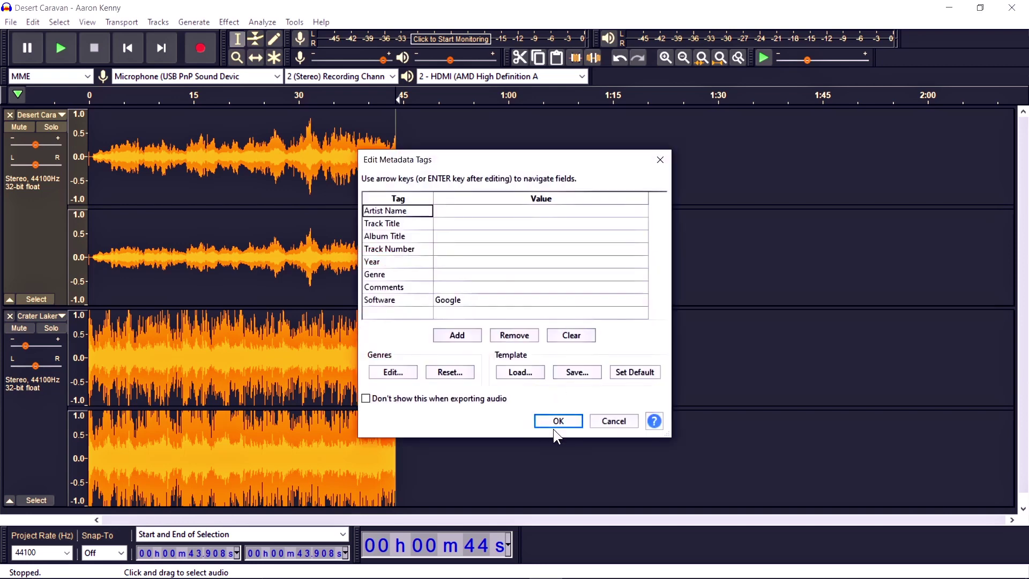
pyautogui.click(554, 426)
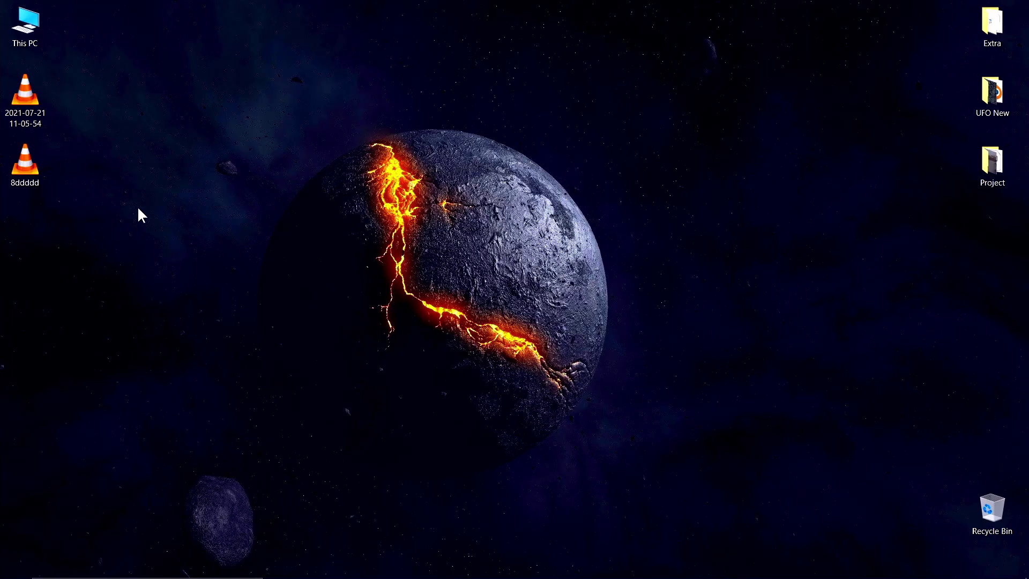
# Step: Refresh the desktop and move the exported 8ddddd file toward the middle of it
pyautogui.rightClick(138, 210)
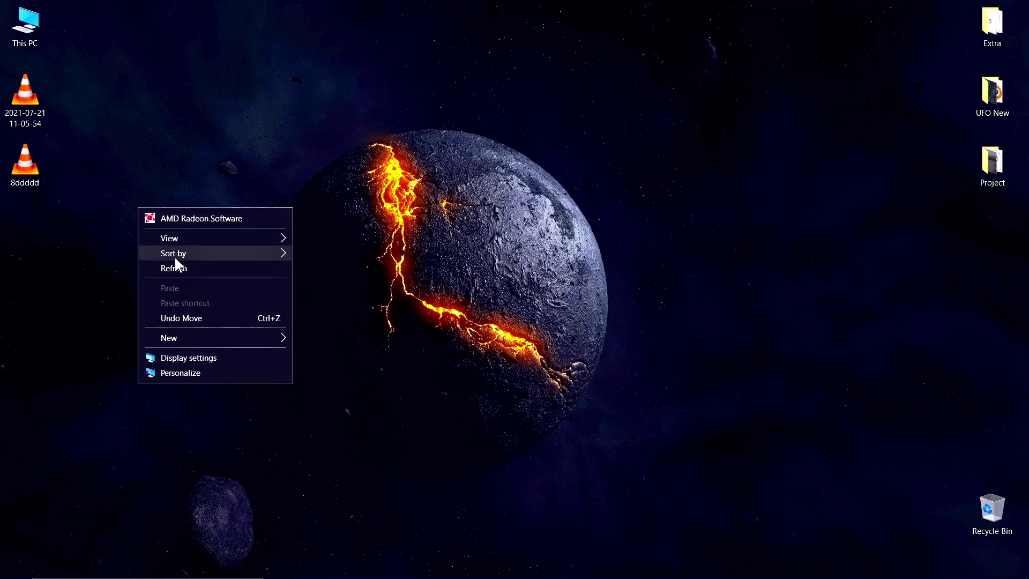
pyautogui.click(176, 271)
pyautogui.moveTo(394, 165); pyautogui.dragTo(392, 172)
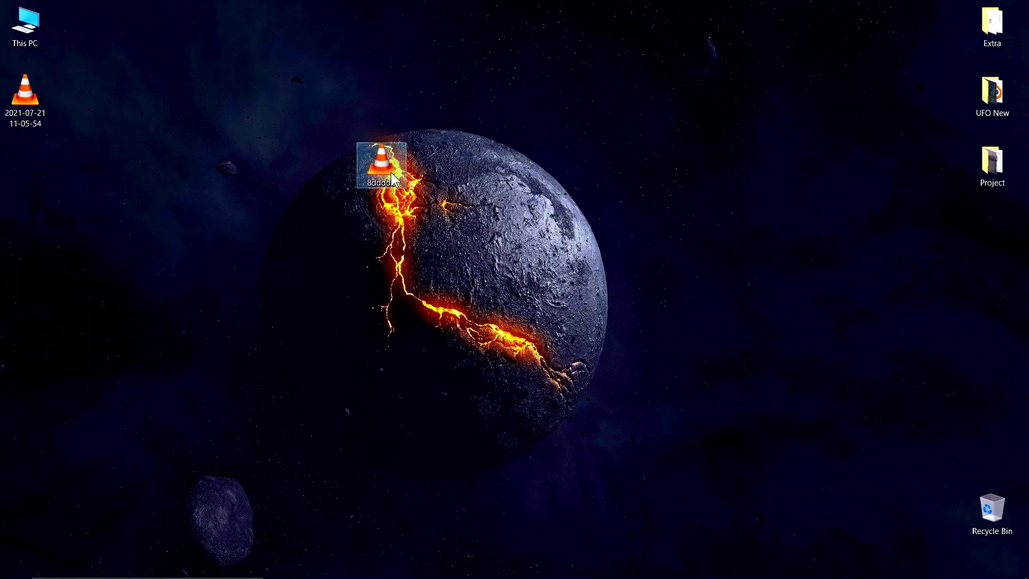
pyautogui.rightClick(453, 174)
pyautogui.click(503, 236)
# Step: Play the exported 8ddddd file in VLC, skip ahead to about 31 and 35 seconds to check the mix, and close the player
pyautogui.doubleClick(396, 171)
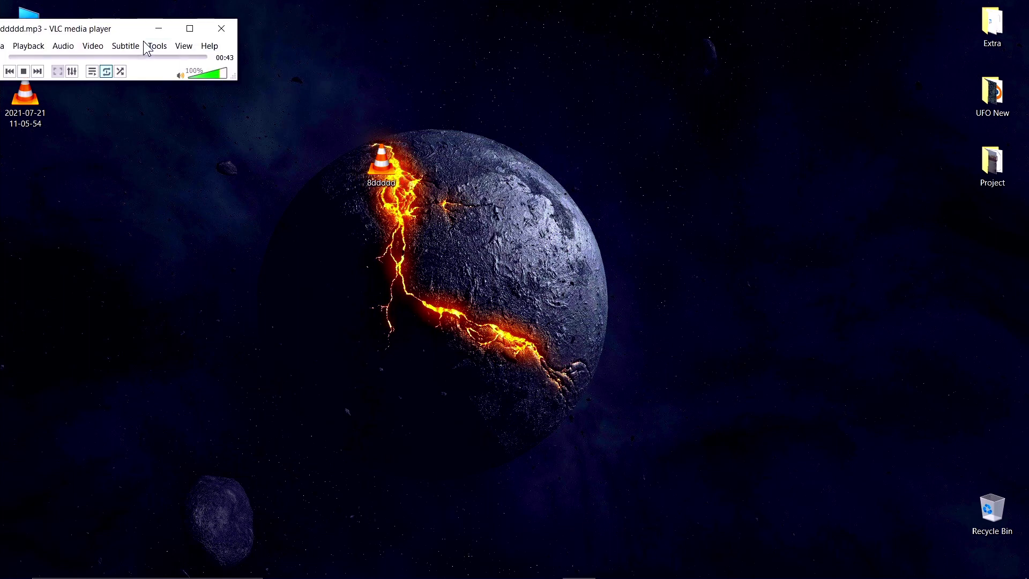
pyautogui.moveTo(102, 25); pyautogui.dragTo(508, 107)
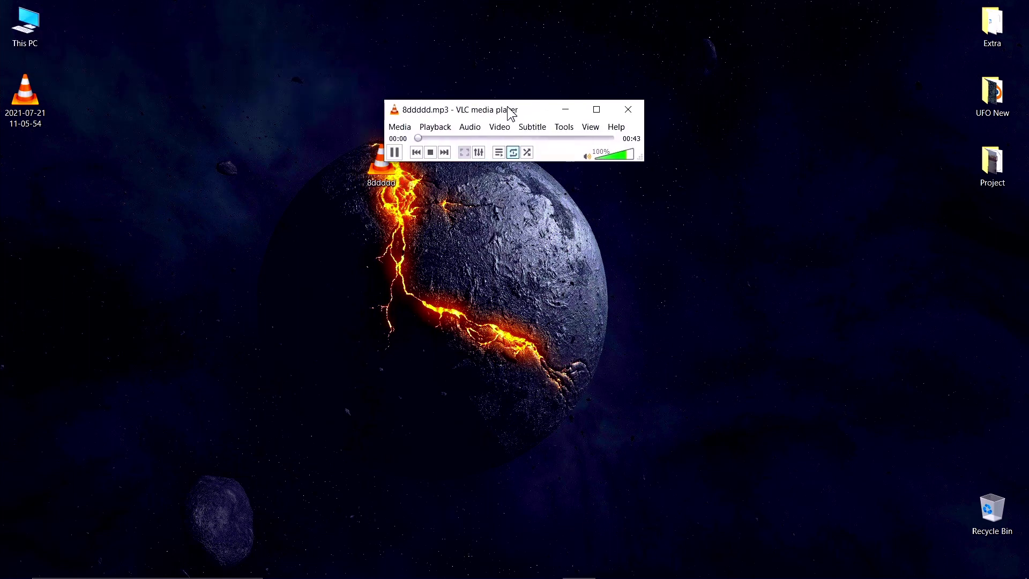
pyautogui.click(600, 109)
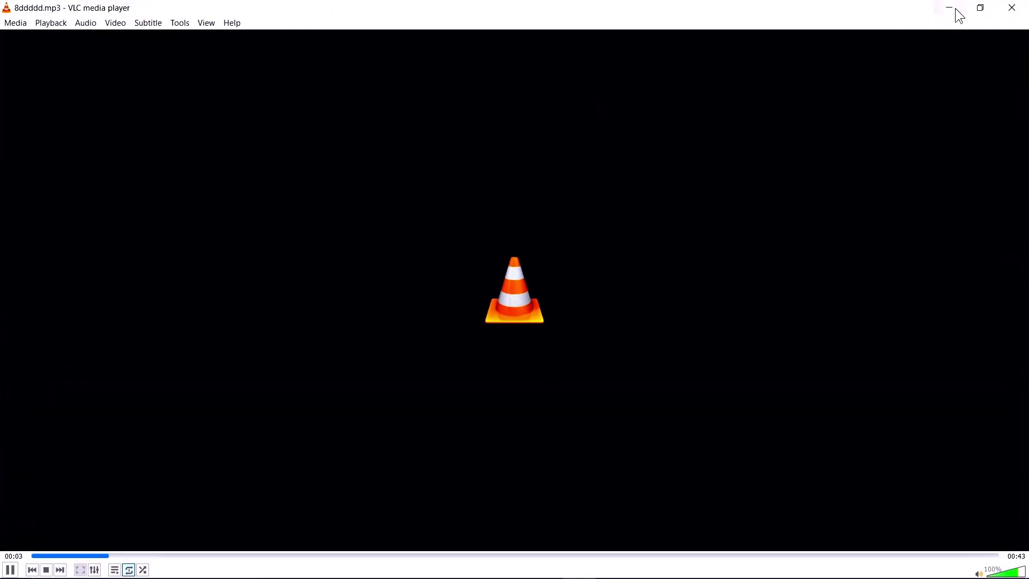
pyautogui.click(981, 8)
pyautogui.moveTo(512, 112); pyautogui.dragTo(674, 86)
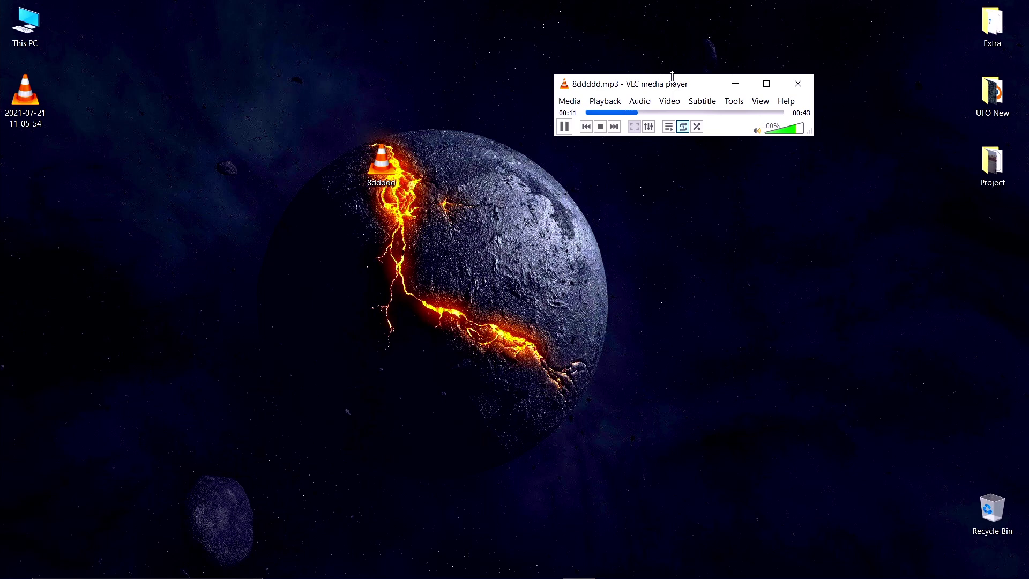
pyautogui.moveTo(673, 95); pyautogui.dragTo(595, 102)
pyautogui.click(603, 117)
pyautogui.click(646, 123)
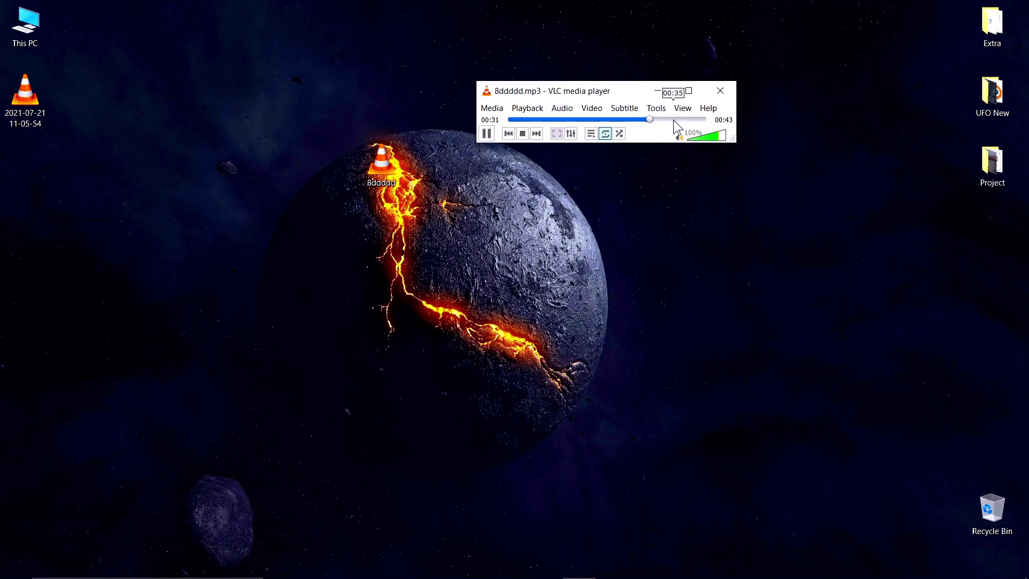
pyautogui.click(676, 119)
pyautogui.click(721, 91)
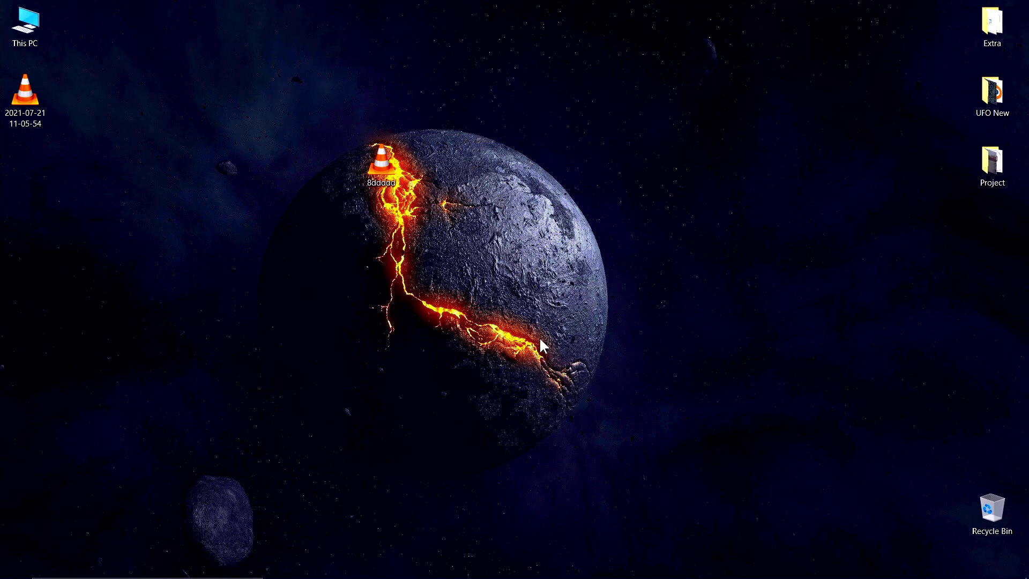
pyautogui.click(545, 566)
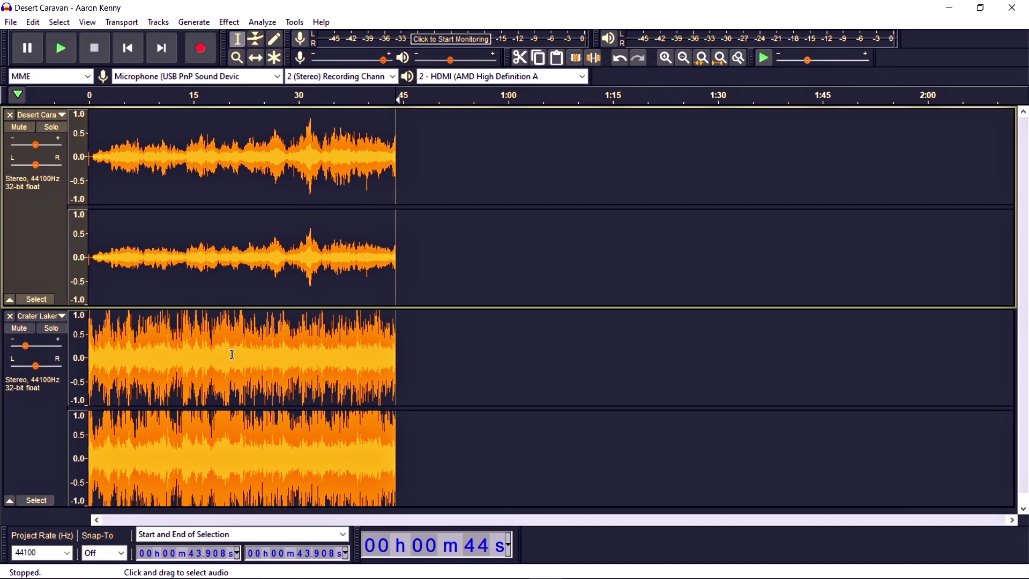
pyautogui.click(949, 7)
# Step: Move the 8ddddd file nearer the other desktop recording and replay it in VLC from about 14 seconds
pyautogui.moveTo(381, 161); pyautogui.dragTo(225, 104)
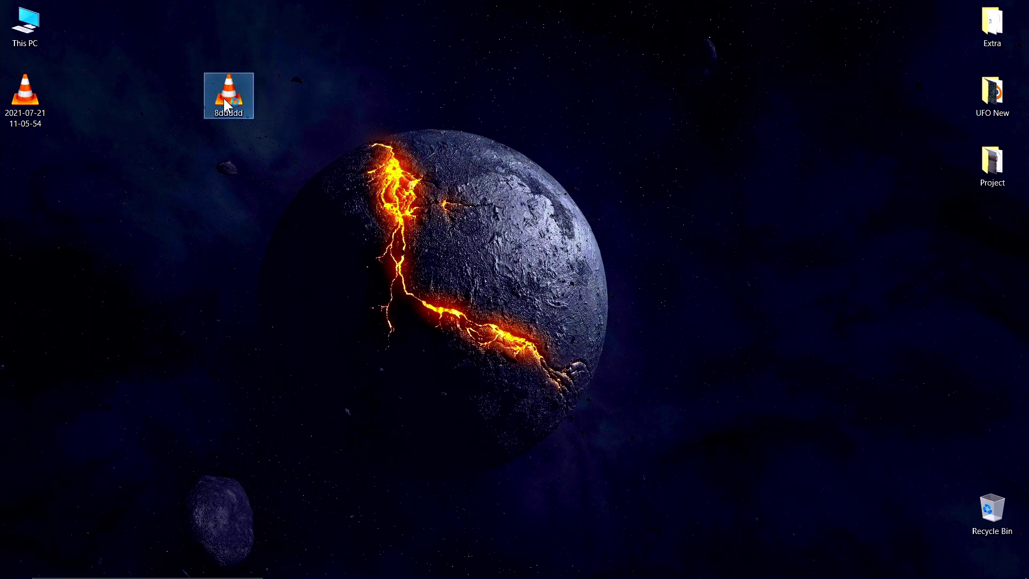
pyautogui.doubleClick(225, 101)
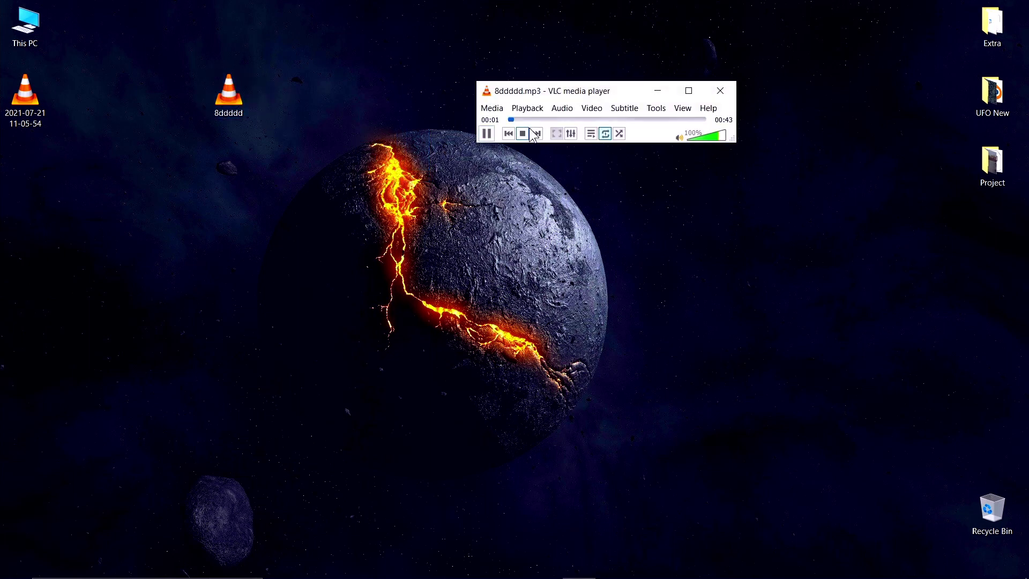
pyautogui.click(572, 119)
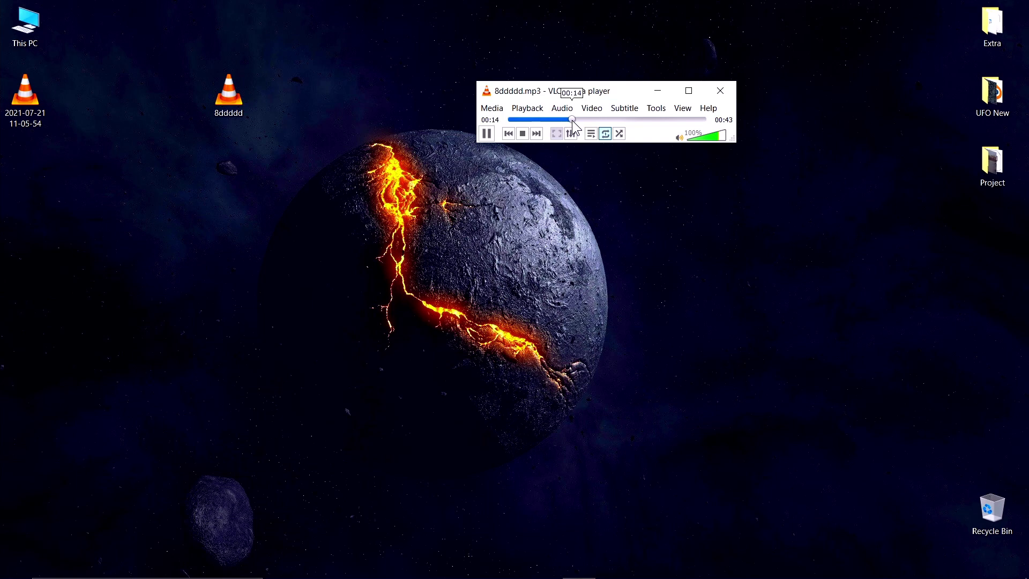
pyautogui.click(487, 133)
pyautogui.click(606, 134)
# Step: Launch DaVinci Resolve and open the Untitled Project
pyautogui.moveTo(588, 576)
pyautogui.click(546, 573)
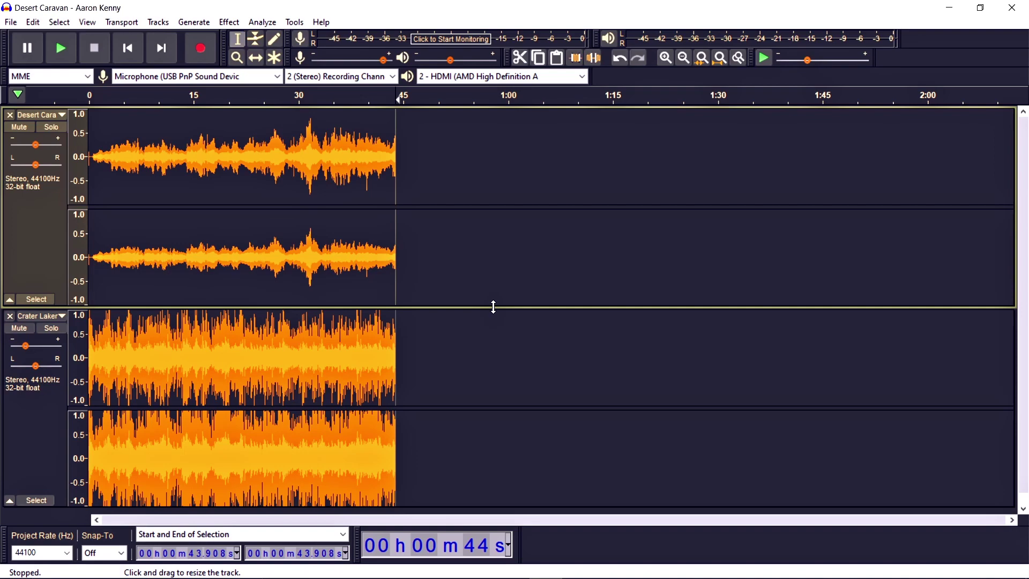
pyautogui.click(16, 565)
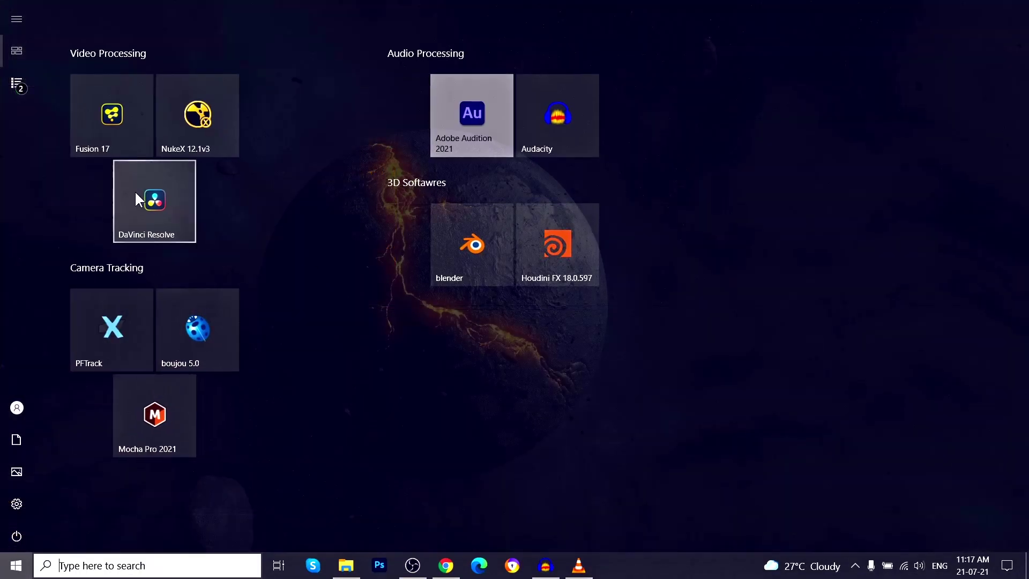
pyautogui.click(154, 200)
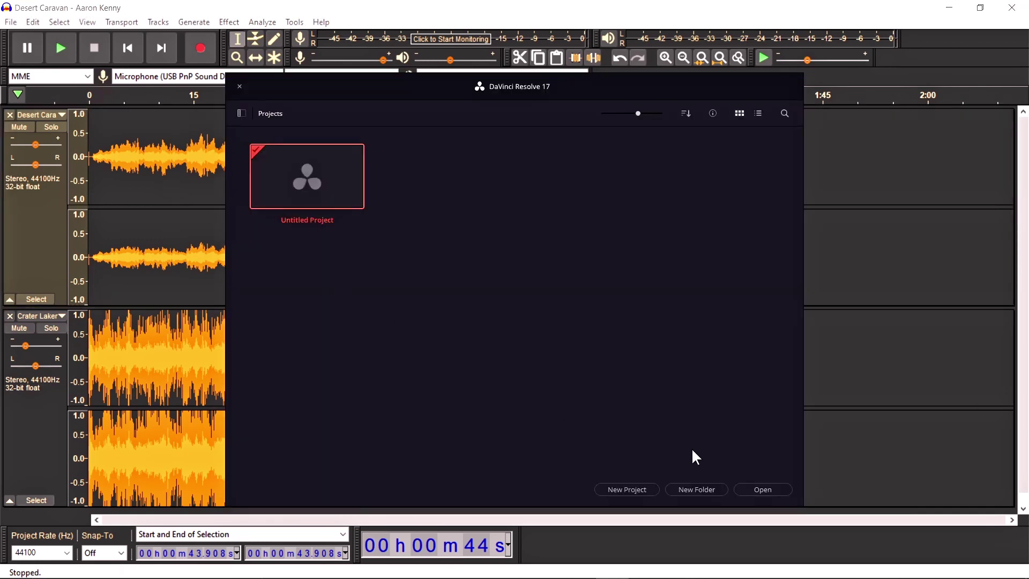
pyautogui.hotkey('alt', 'Tab')
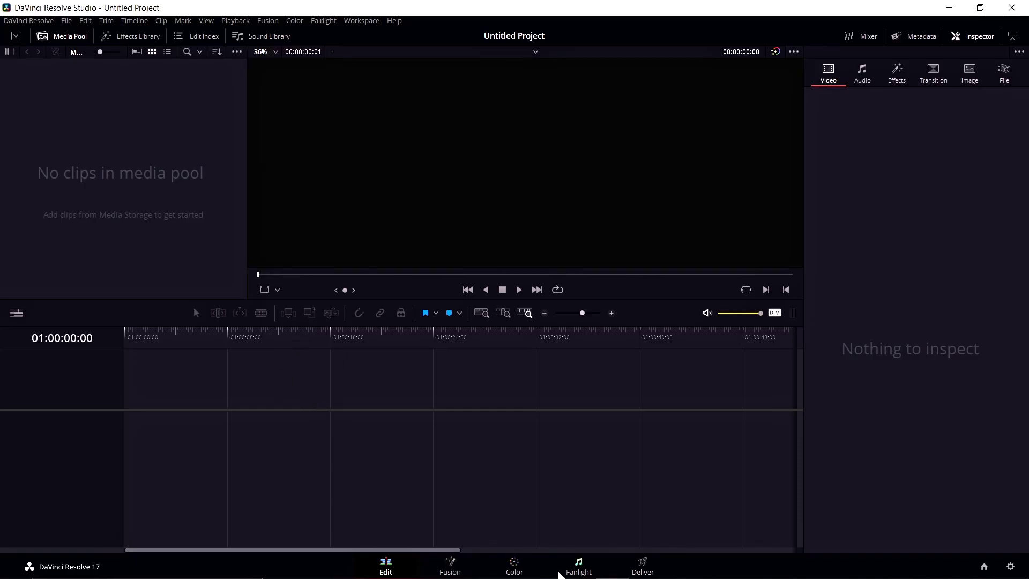
# Step: Import the Desert Caravan MP3 from the Background Music folder into the media pool and place it at the start of a new timeline
pyautogui.click(584, 572)
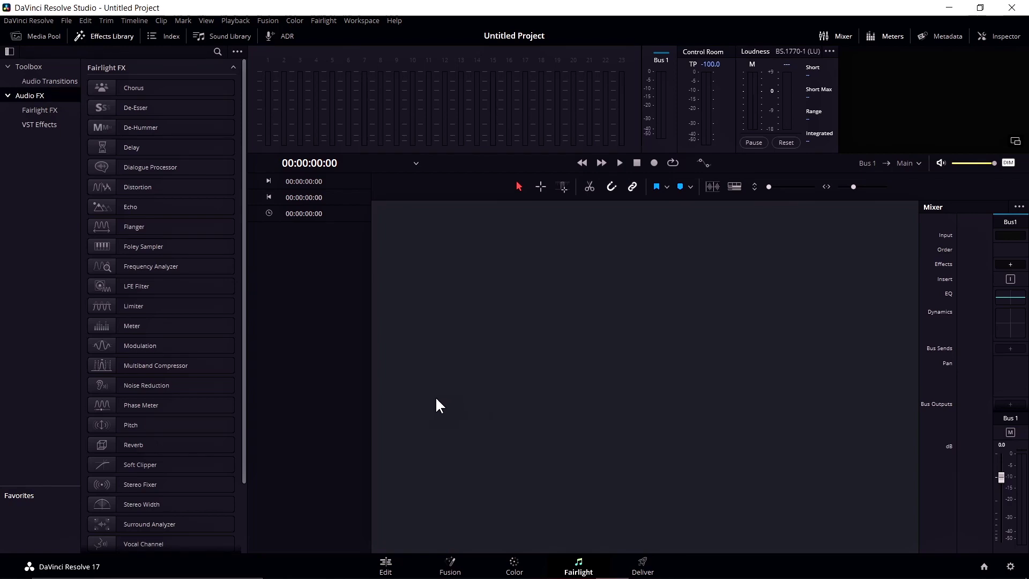
pyautogui.click(388, 569)
pyautogui.click(346, 566)
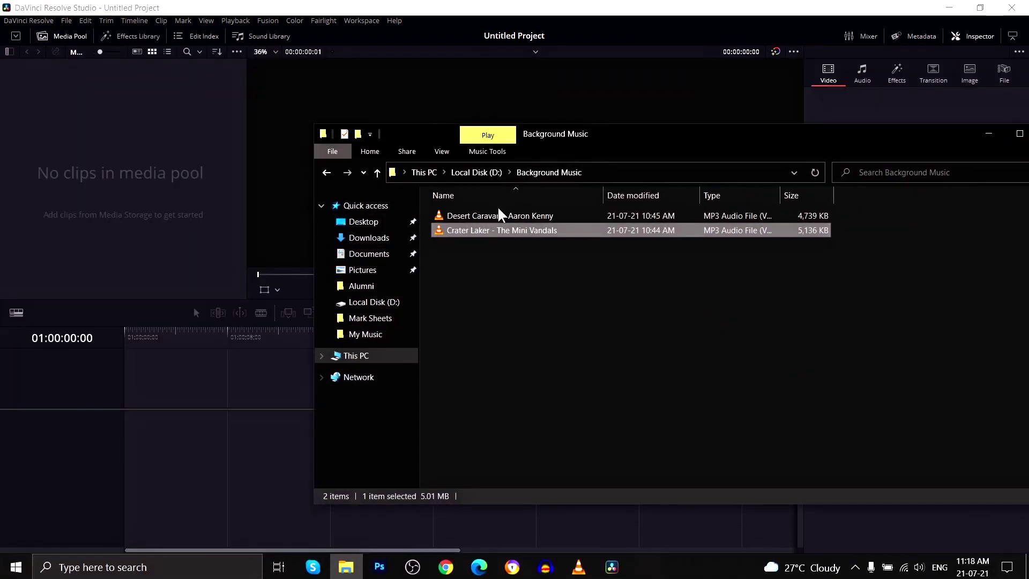
pyautogui.moveTo(482, 216); pyautogui.dragTo(83, 152)
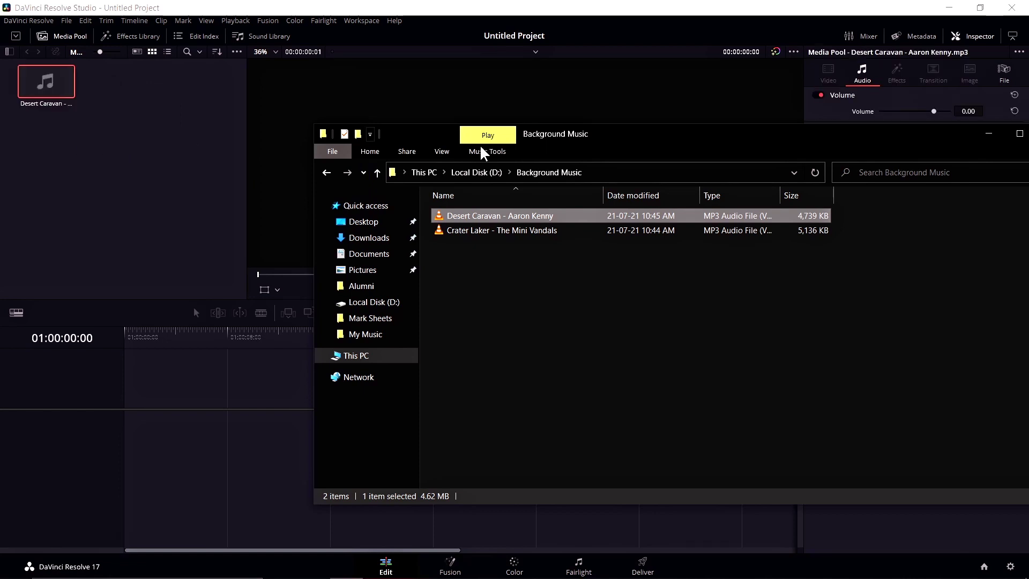
pyautogui.click(552, 28)
pyautogui.moveTo(54, 83); pyautogui.dragTo(137, 464)
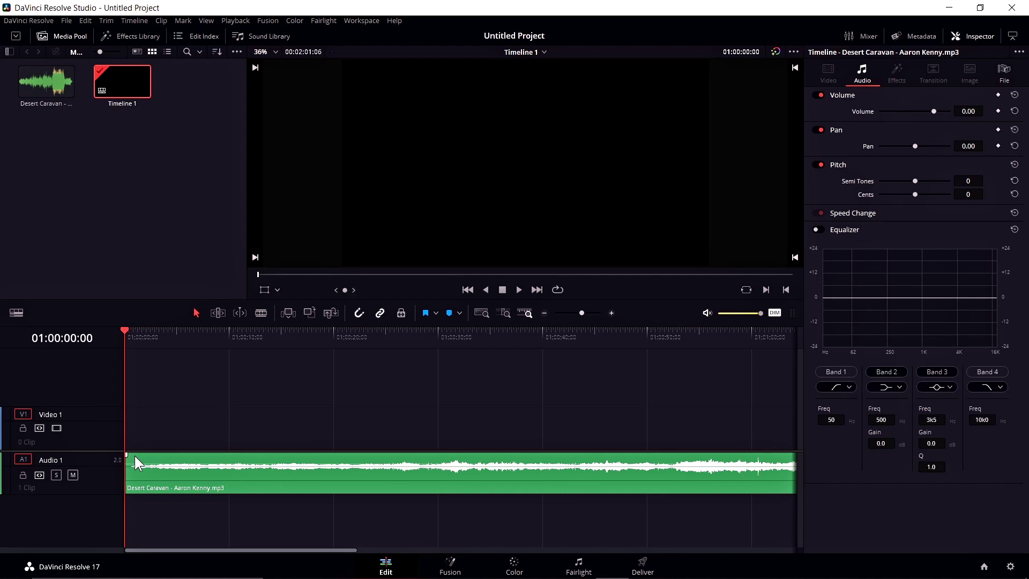
# Step: On the Fairlight page, enlarge the track height and apply the AMBEO Orbit VST effect to the Audio 1 track
pyautogui.click(588, 569)
pyautogui.moveTo(769, 188); pyautogui.dragTo(780, 190)
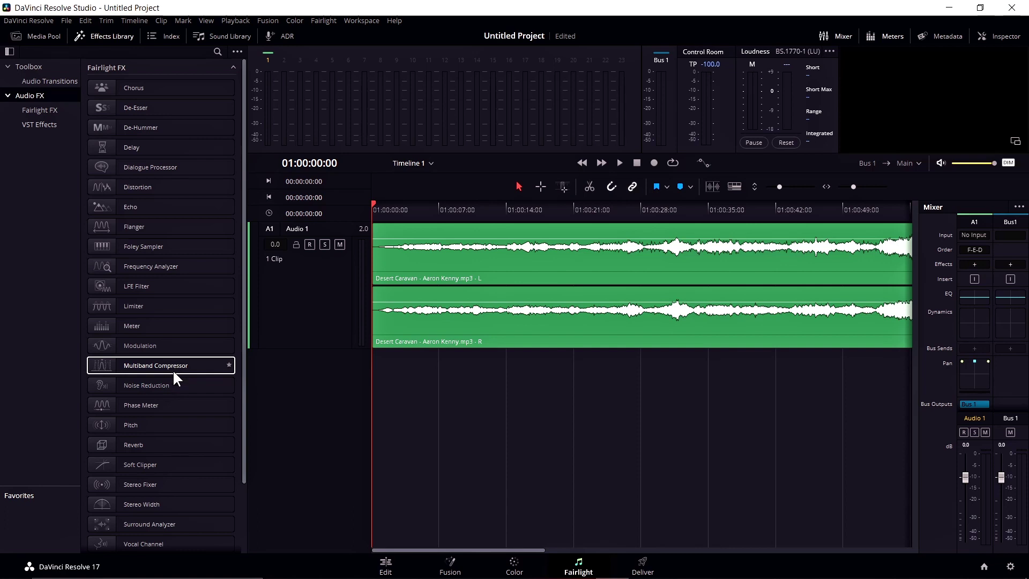
pyautogui.scroll(-3, 173, 369)
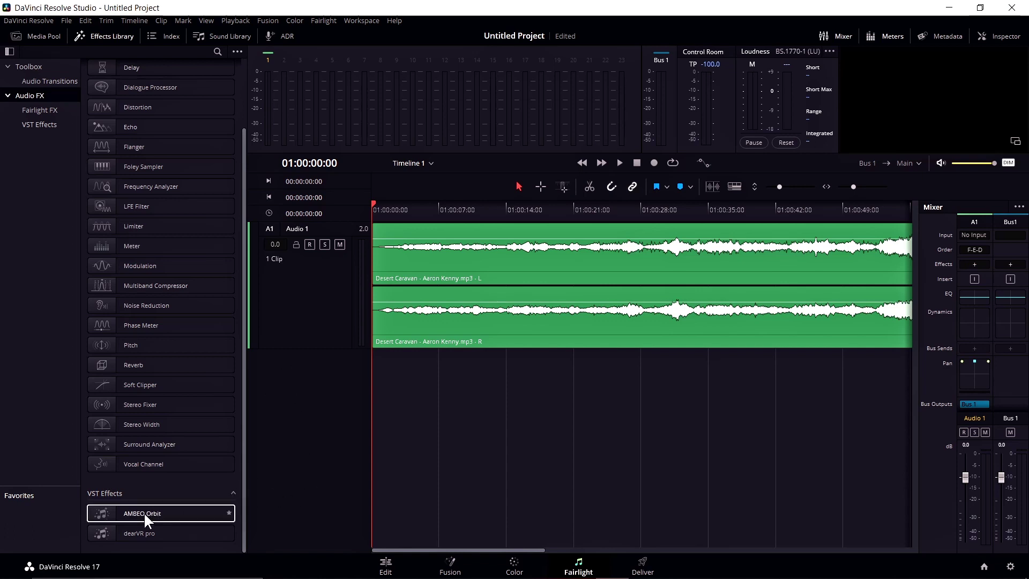
pyautogui.moveTo(158, 510); pyautogui.dragTo(294, 299)
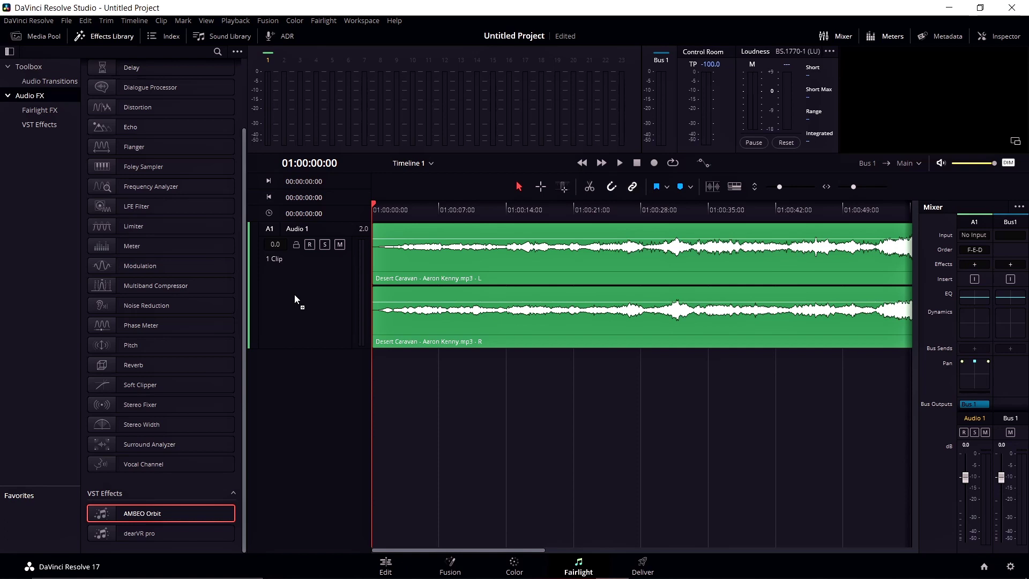
pyautogui.moveTo(295, 295); pyautogui.dragTo(323, 275)
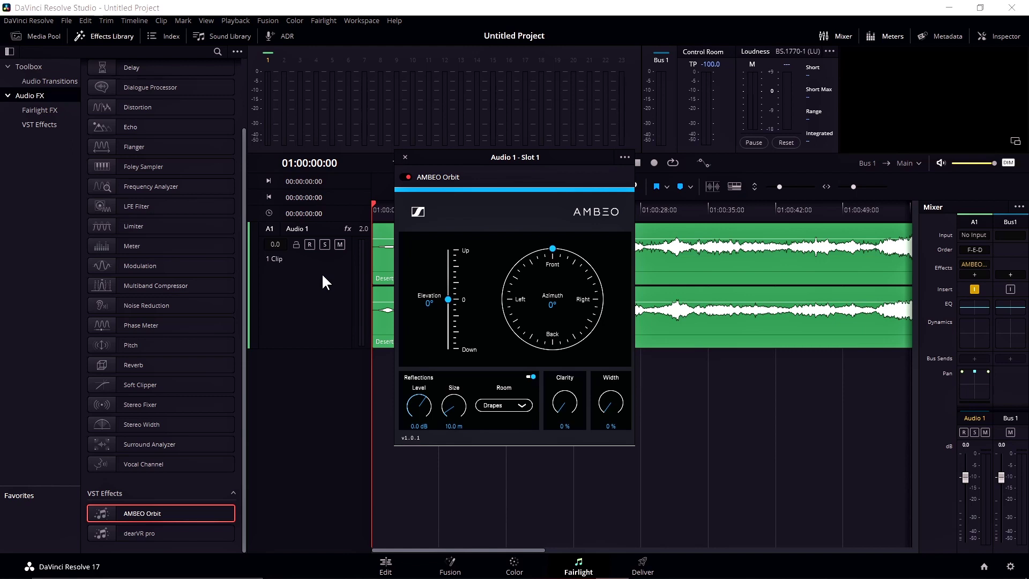
# Step: Turn off the reflections in AMBEO Orbit on Audio 1 and rotate the azimuth round to the back at -178°
pyautogui.click(531, 377)
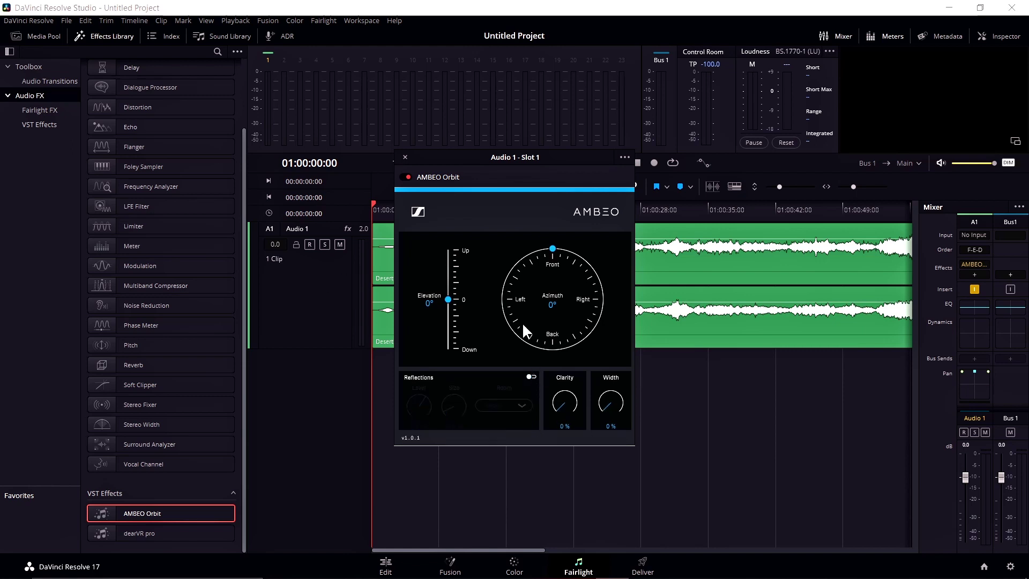
pyautogui.moveTo(520, 159); pyautogui.dragTo(814, 116)
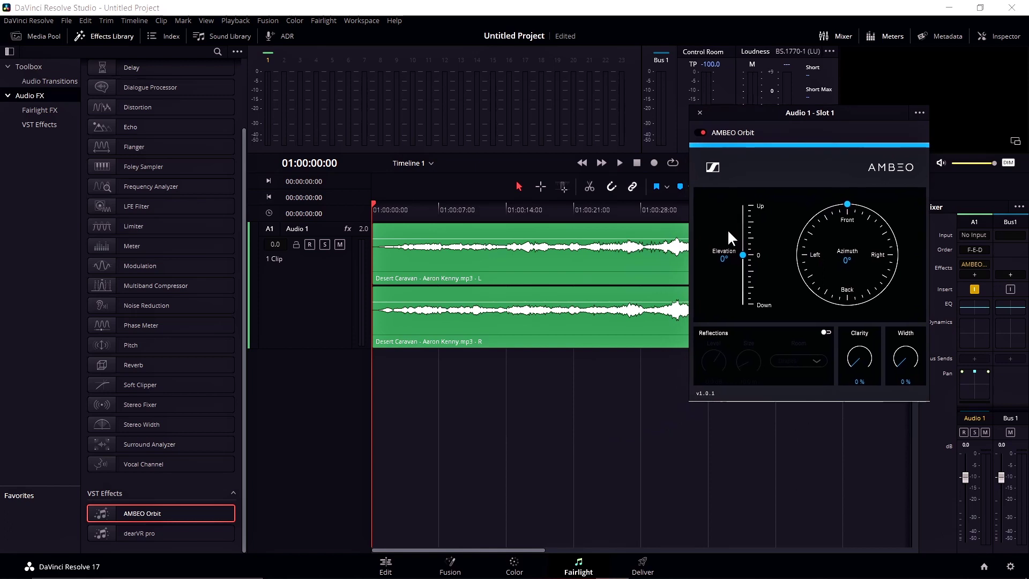
pyautogui.moveTo(846, 202); pyautogui.dragTo(879, 215)
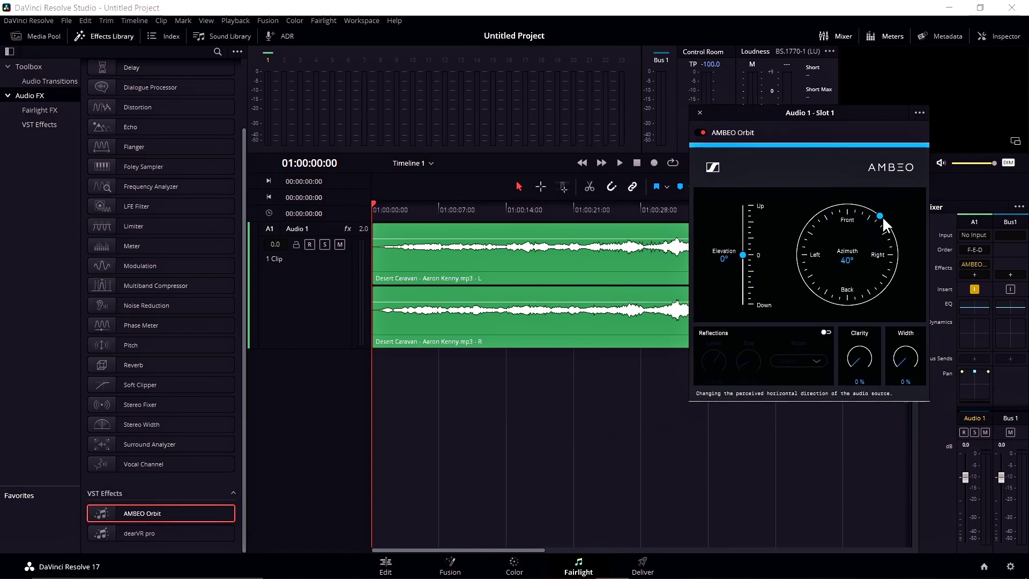
pyautogui.moveTo(902, 253); pyautogui.dragTo(838, 271)
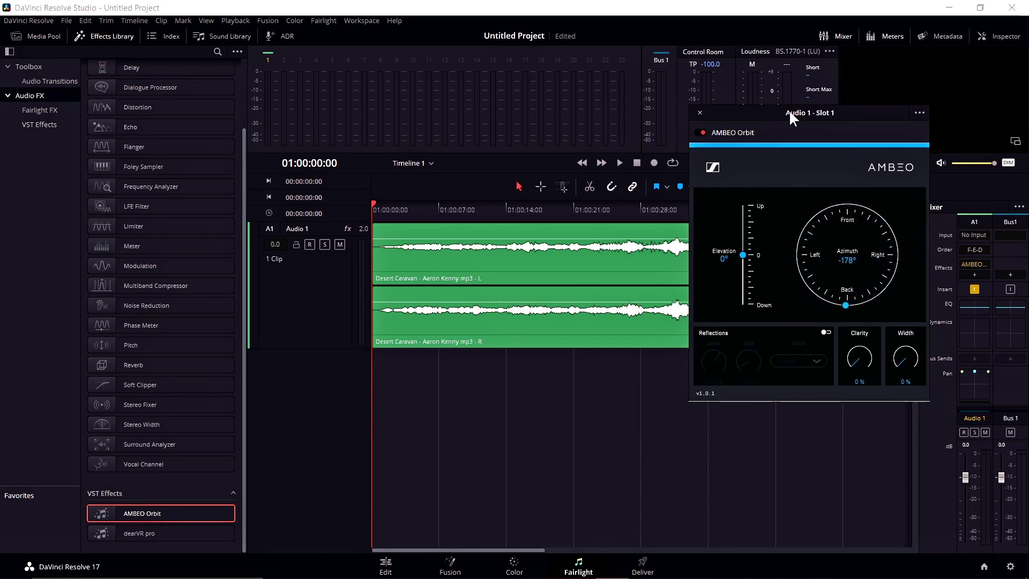
# Step: Turn on the Fairlight timeline's automation controls and move the AMBEO Orbit window clear of them
pyautogui.moveTo(789, 109); pyautogui.dragTo(849, 209)
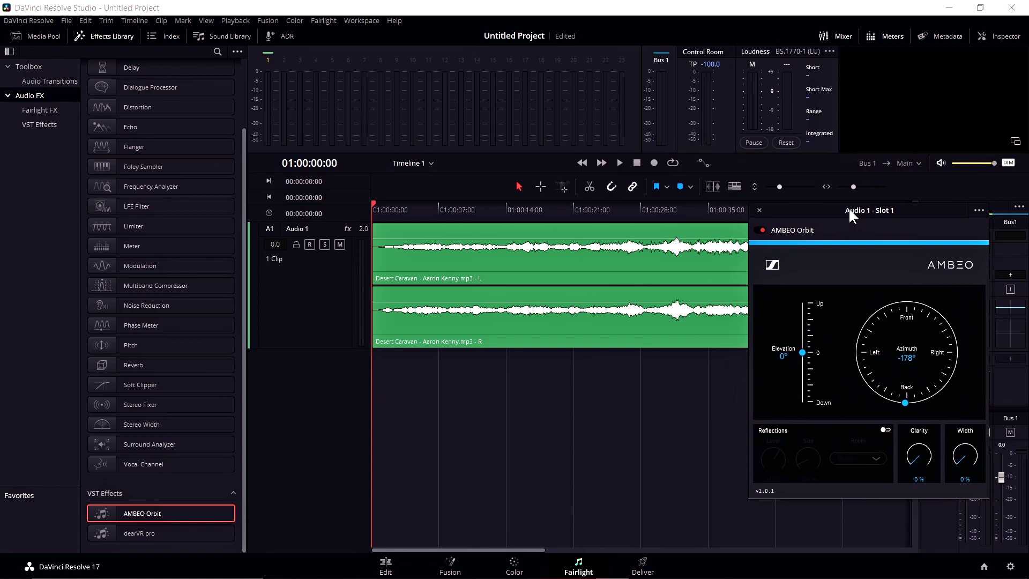
pyautogui.click(704, 163)
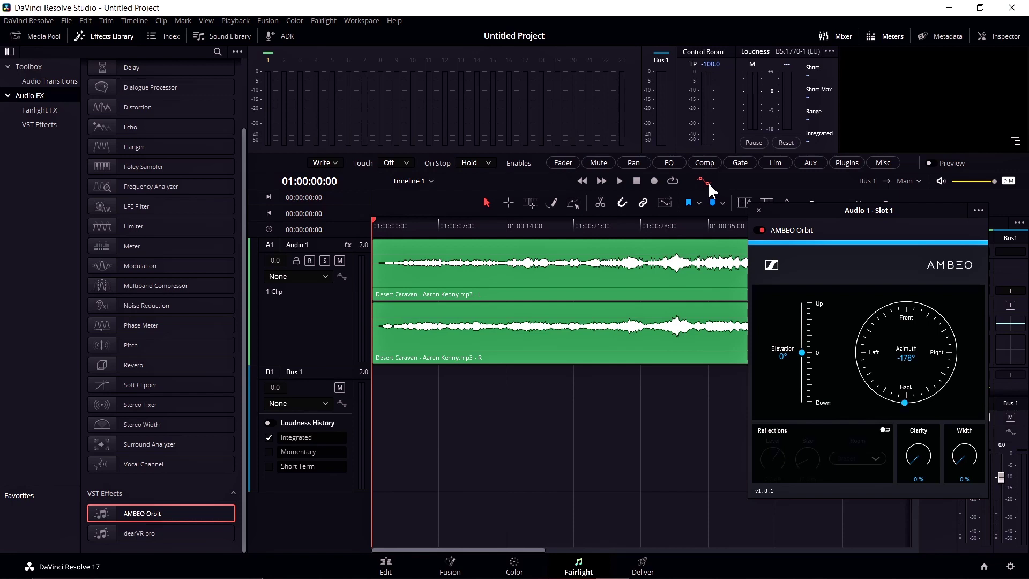
pyautogui.moveTo(780, 211); pyautogui.dragTo(822, 225)
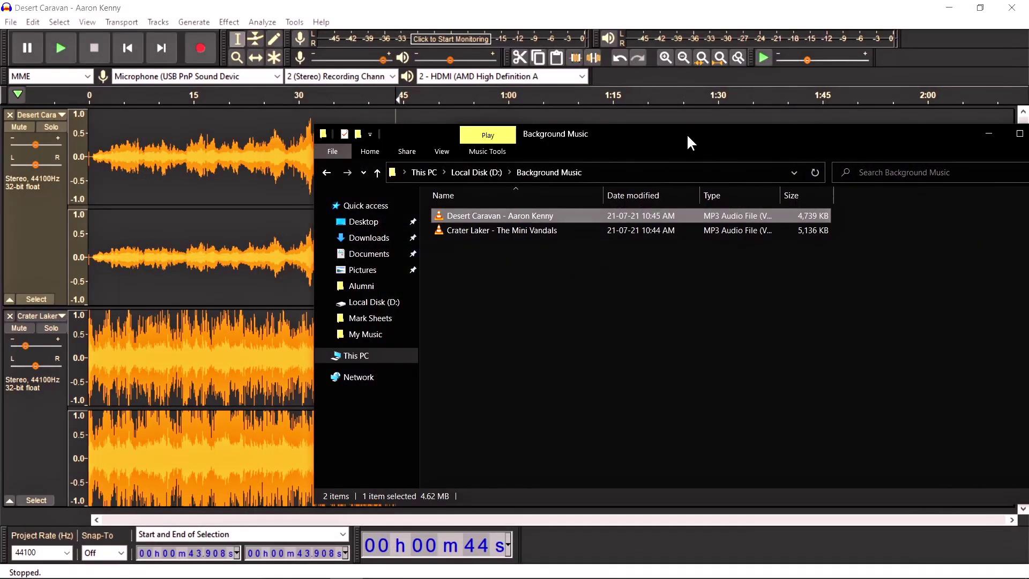
# Step: Switch to Audacity and set its Import / Export preferences to use advanced mixing options when exporting tracks
pyautogui.moveTo(687, 133); pyautogui.dragTo(527, 228)
pyautogui.click(561, 4)
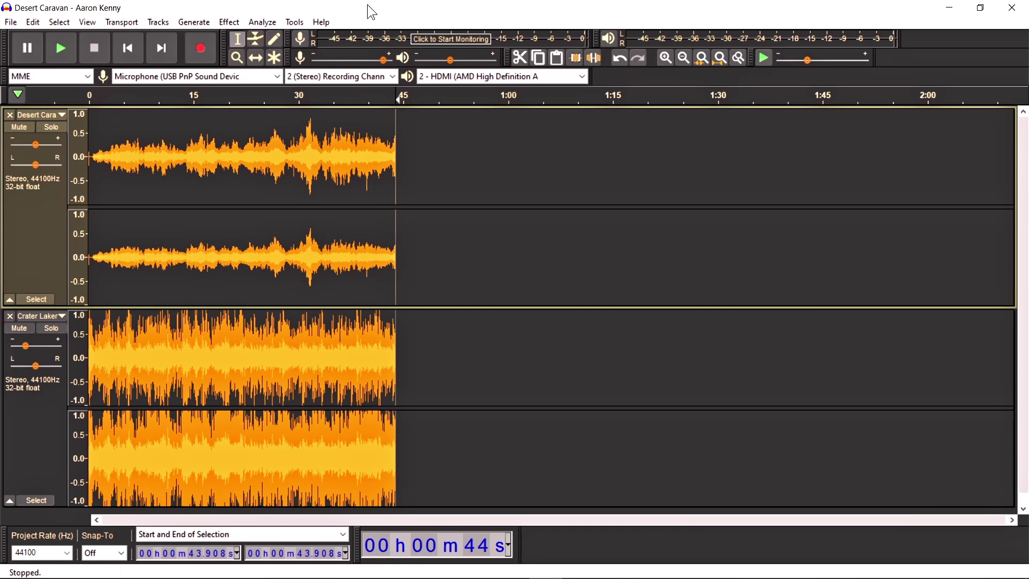
pyautogui.click(40, 24)
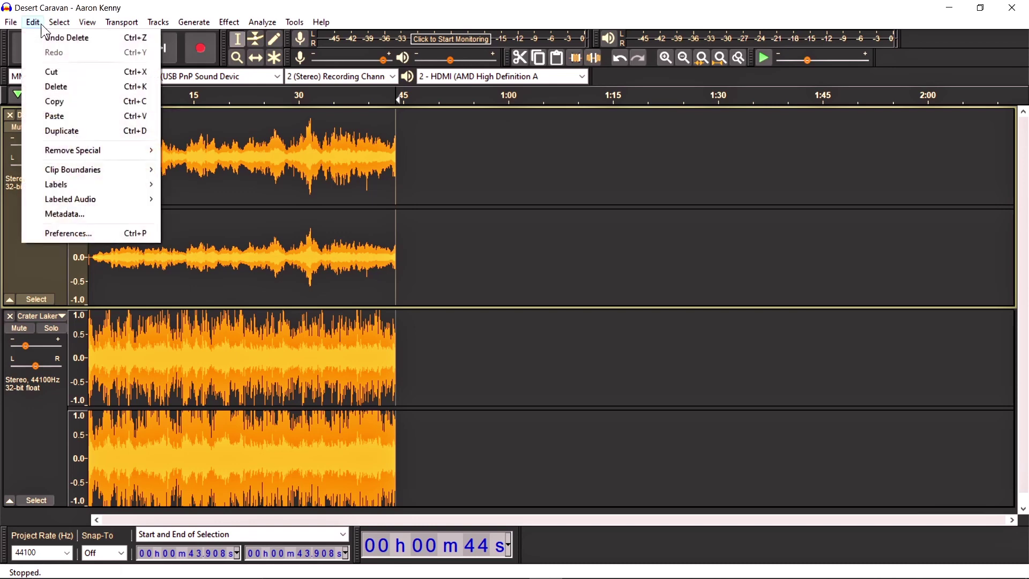
pyautogui.click(82, 234)
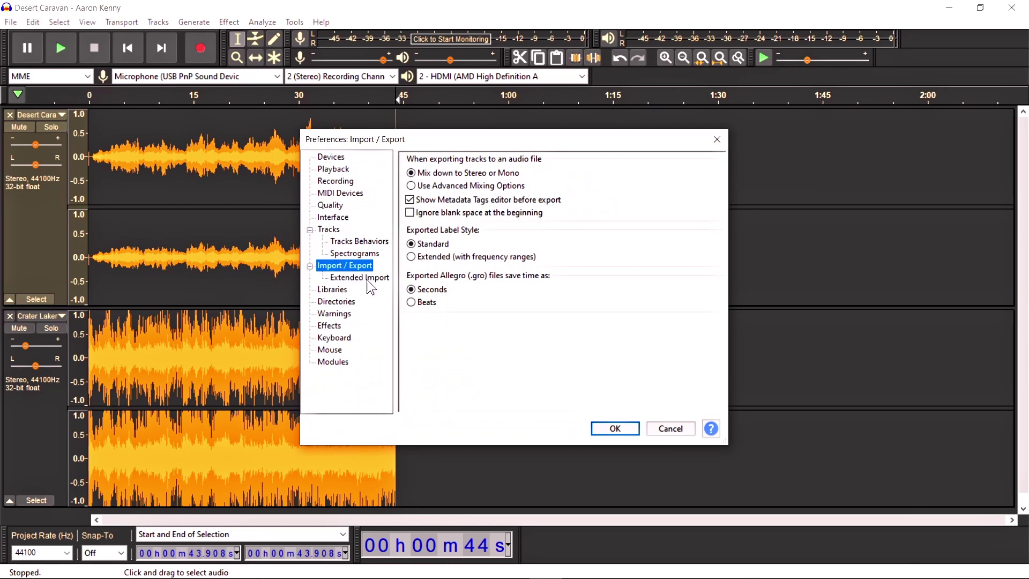
pyautogui.click(367, 278)
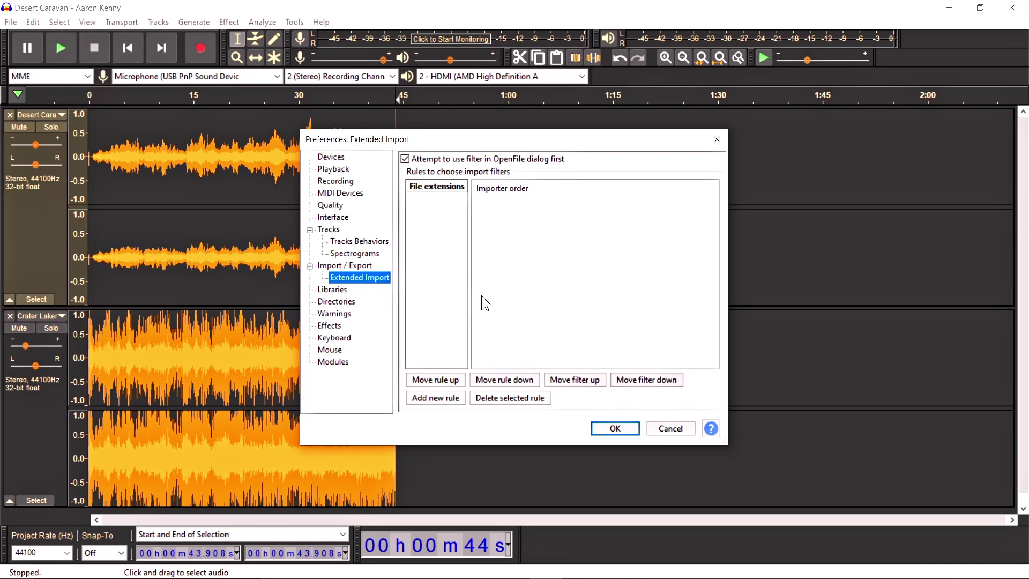
pyautogui.click(343, 267)
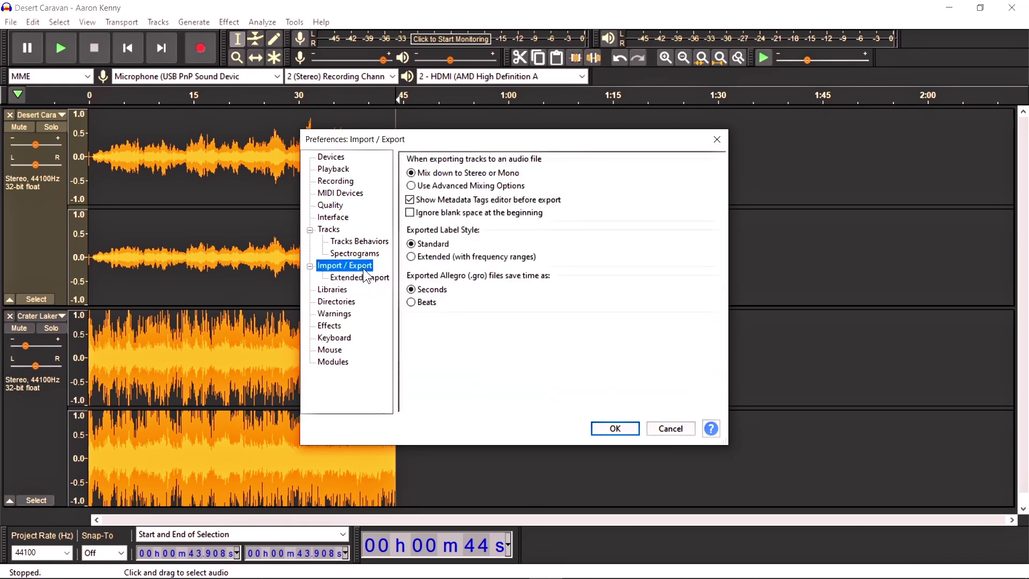
pyautogui.click(440, 188)
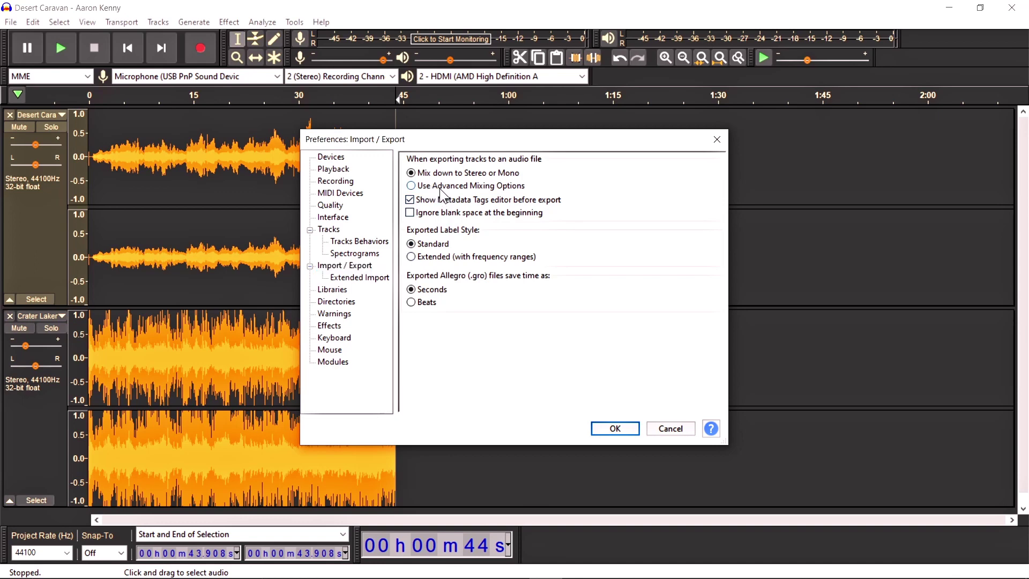
pyautogui.click(616, 429)
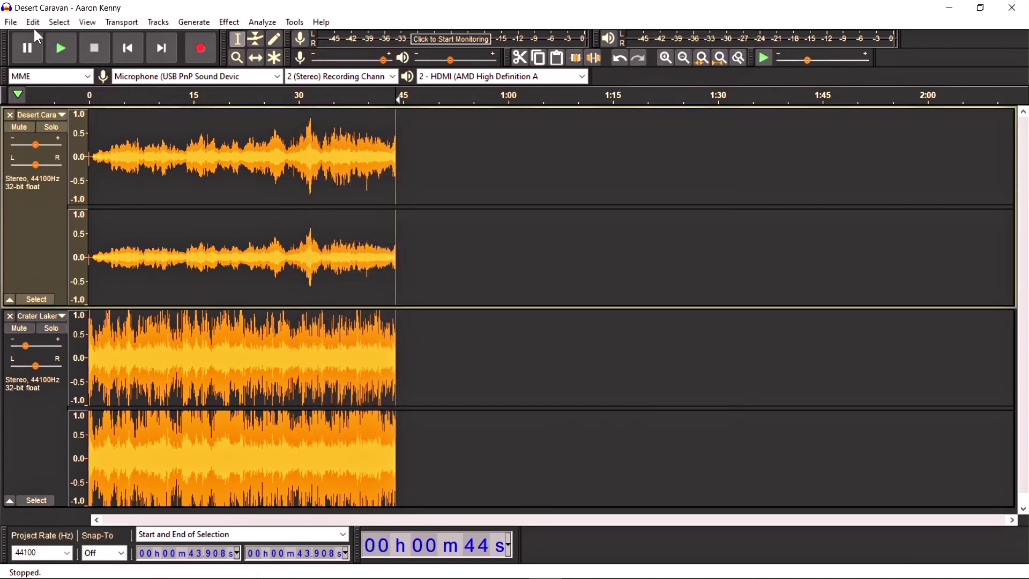
# Step: Start an MP3 export of the two tracks to the Desktop under a short placeholder file name, keeping the Standard, 170-210 kbps quality
pyautogui.click(15, 22)
pyautogui.moveTo(78, 120)
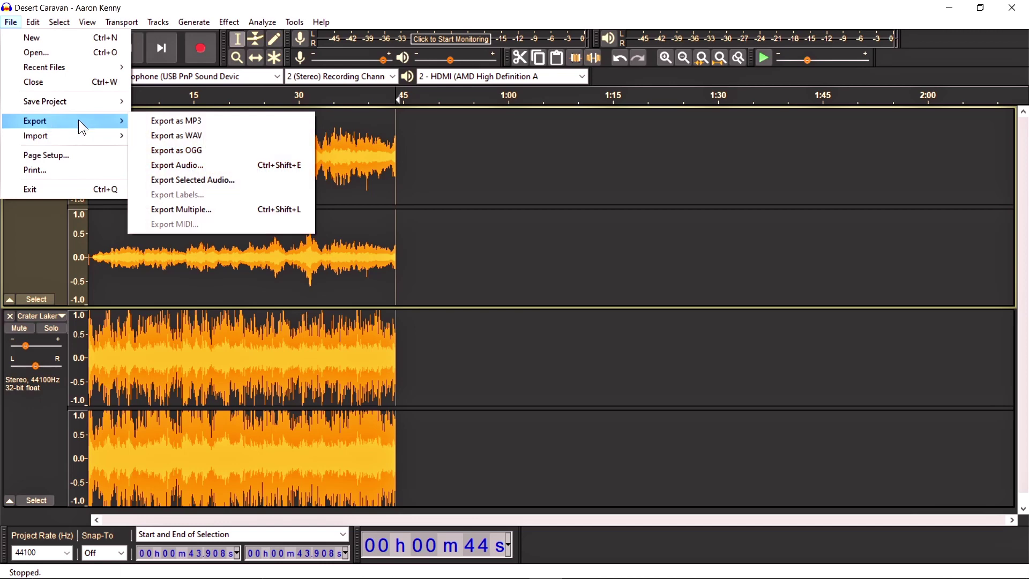
pyautogui.click(174, 119)
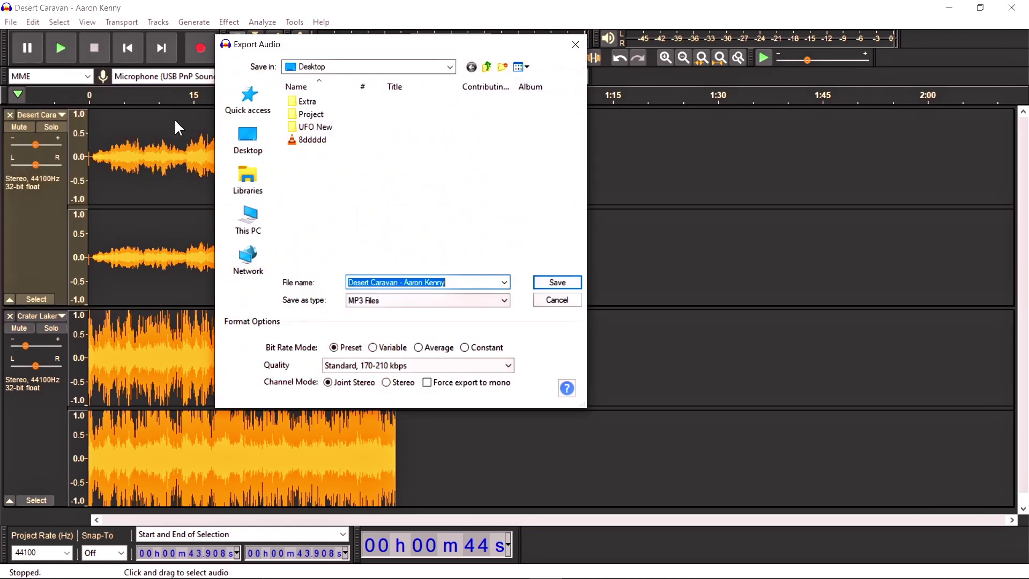
pyautogui.write('fffff')
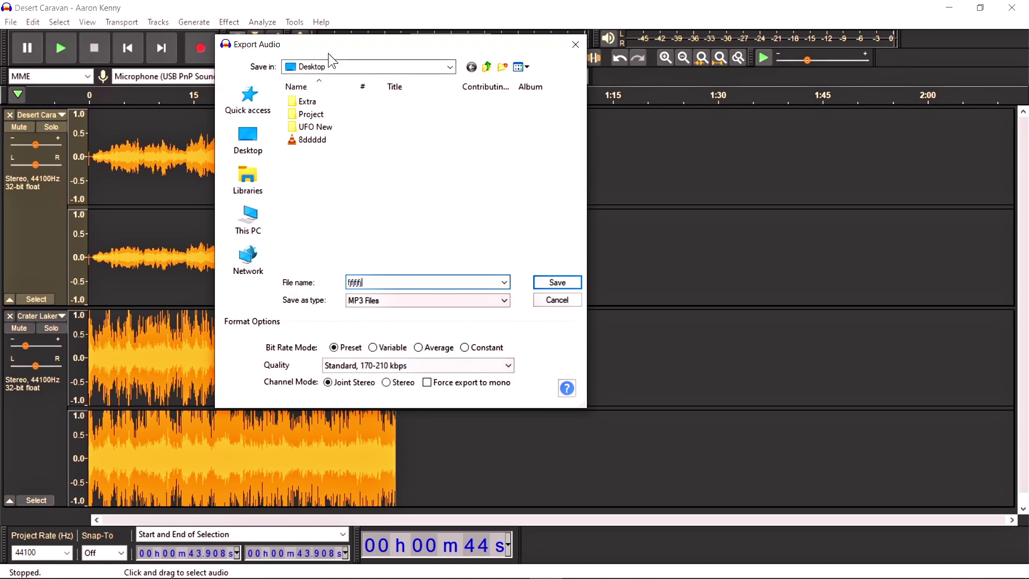
pyautogui.click(247, 139)
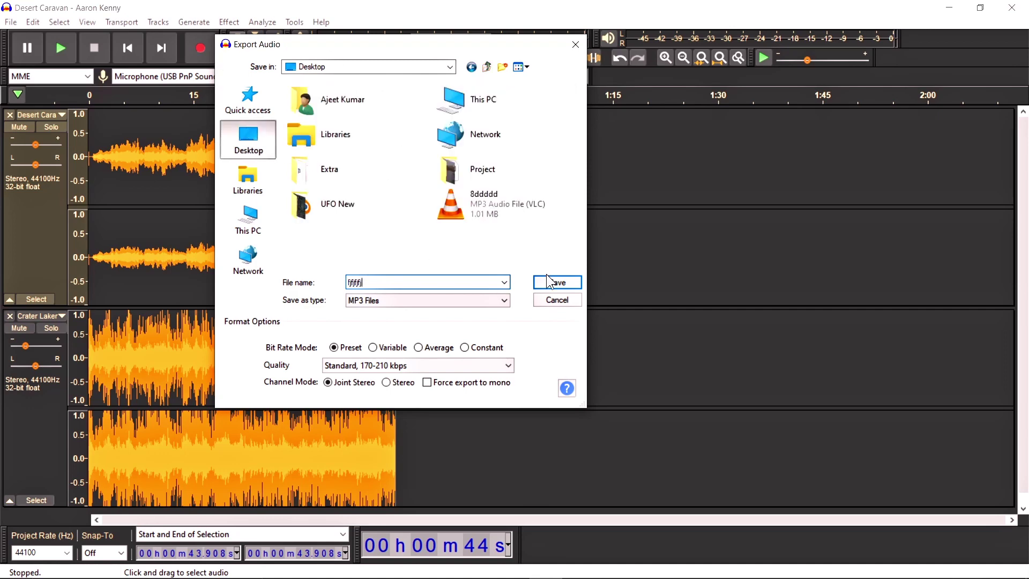
pyautogui.click(547, 276)
# Step: Reset the export to 2 output channels by switching to 1 and back, and route the right Desert Caravan channel to Channel 1
pyautogui.moveTo(516, 145); pyautogui.dragTo(454, 108)
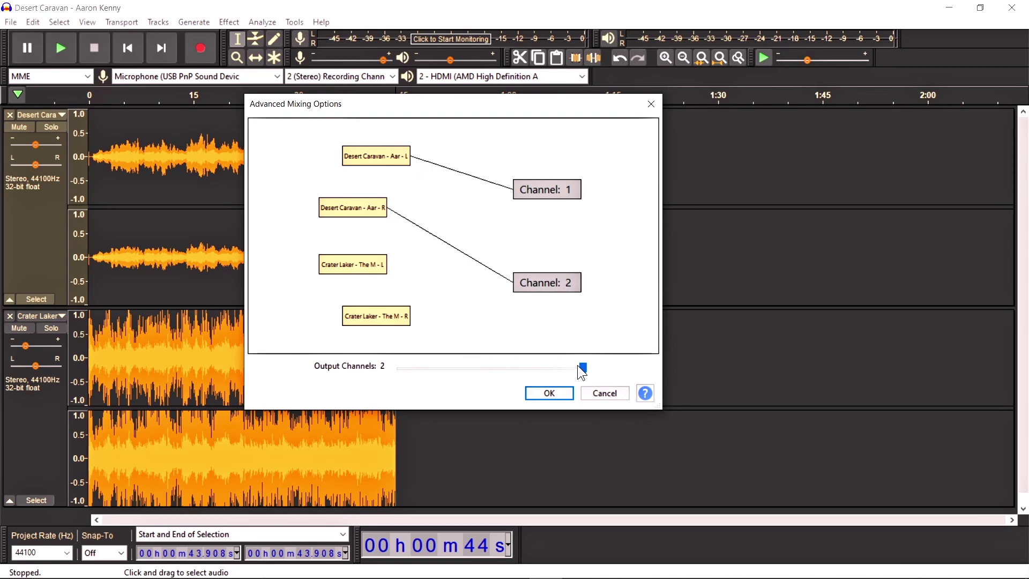
pyautogui.click(408, 370)
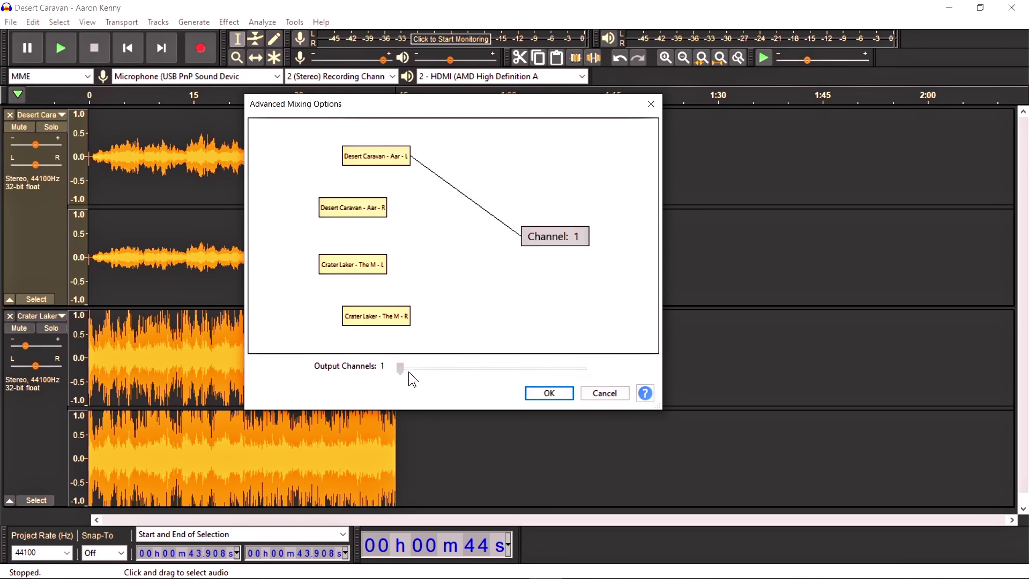
pyautogui.click(479, 368)
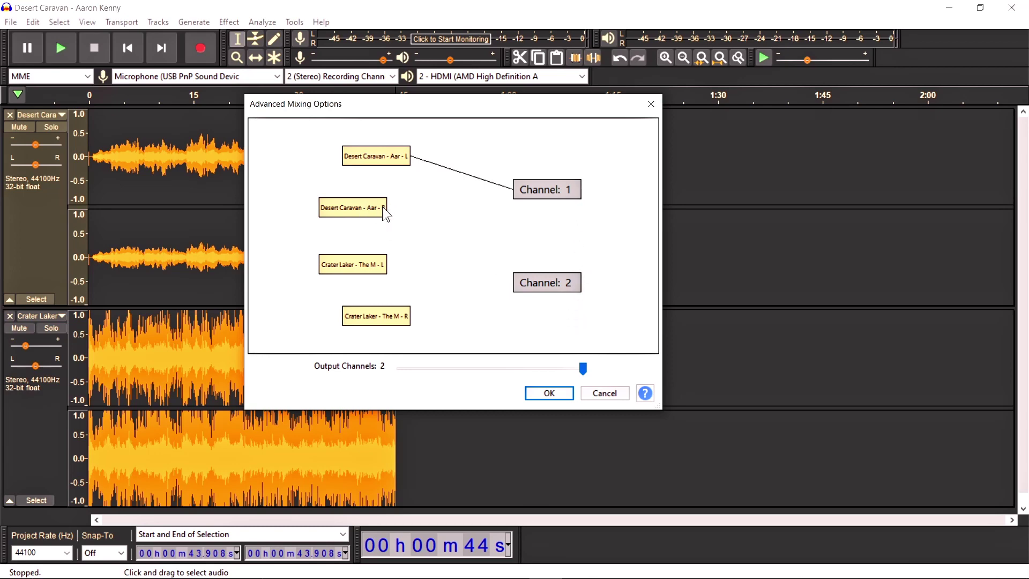
pyautogui.moveTo(371, 209); pyautogui.dragTo(534, 195)
# Step: Route both the left and right Crater Laker channels to Channel 2 only, removing the left one's link to Channel 1
pyautogui.click(379, 266)
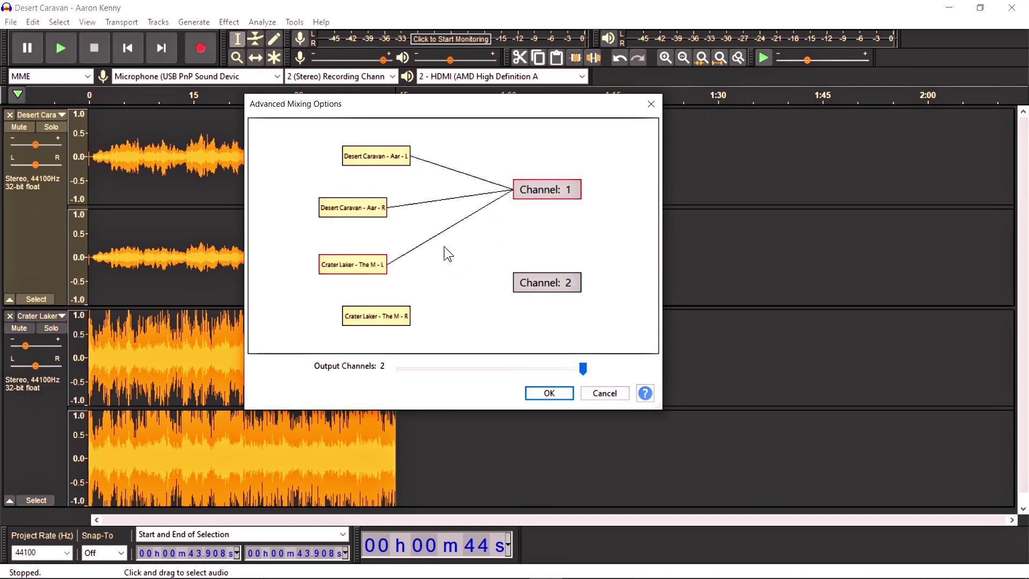
pyautogui.click(523, 283)
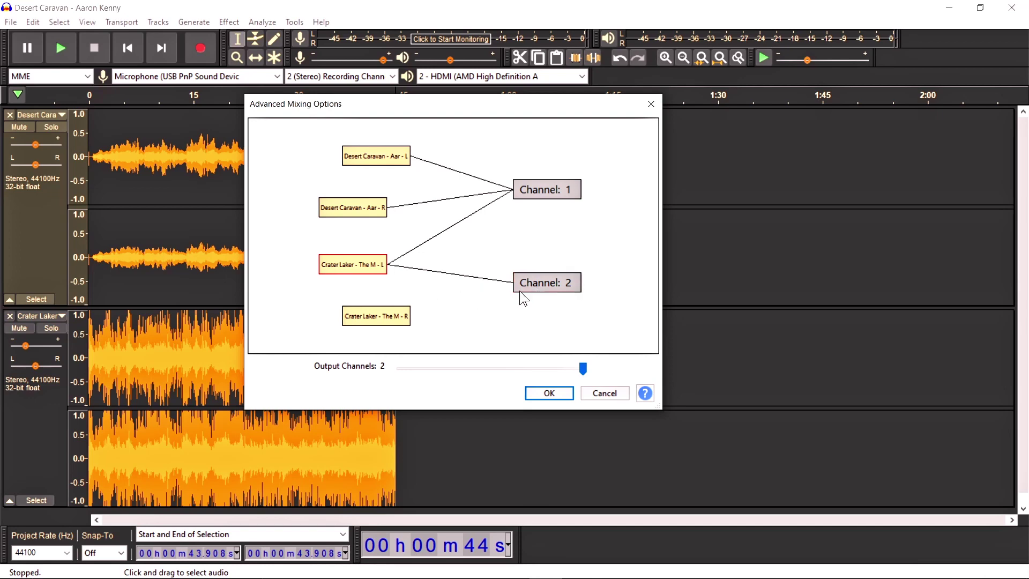
pyautogui.click(389, 316)
pyautogui.click(555, 284)
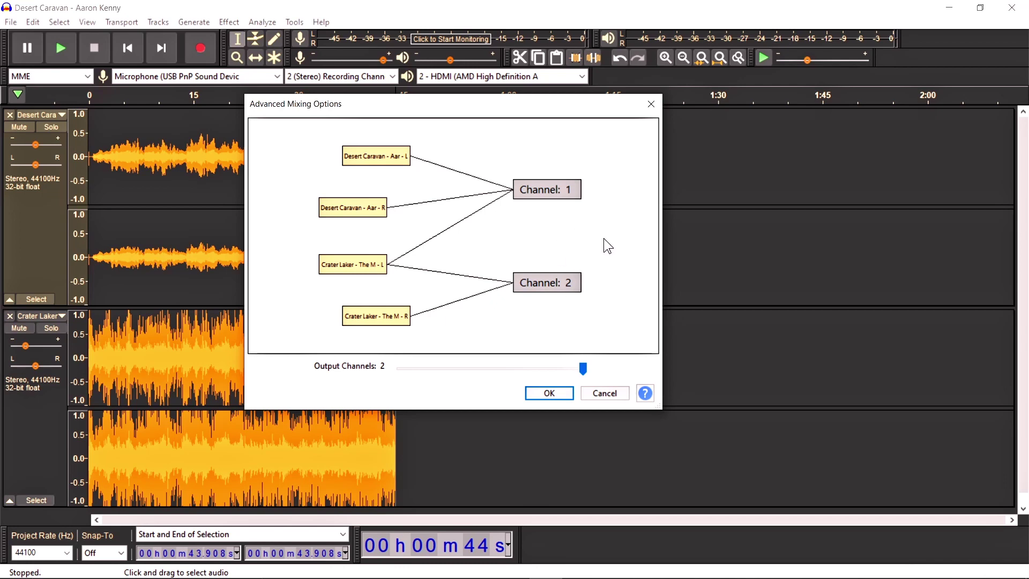
pyautogui.moveTo(509, 197); pyautogui.dragTo(381, 266)
pyautogui.moveTo(442, 101); pyautogui.dragTo(523, 74)
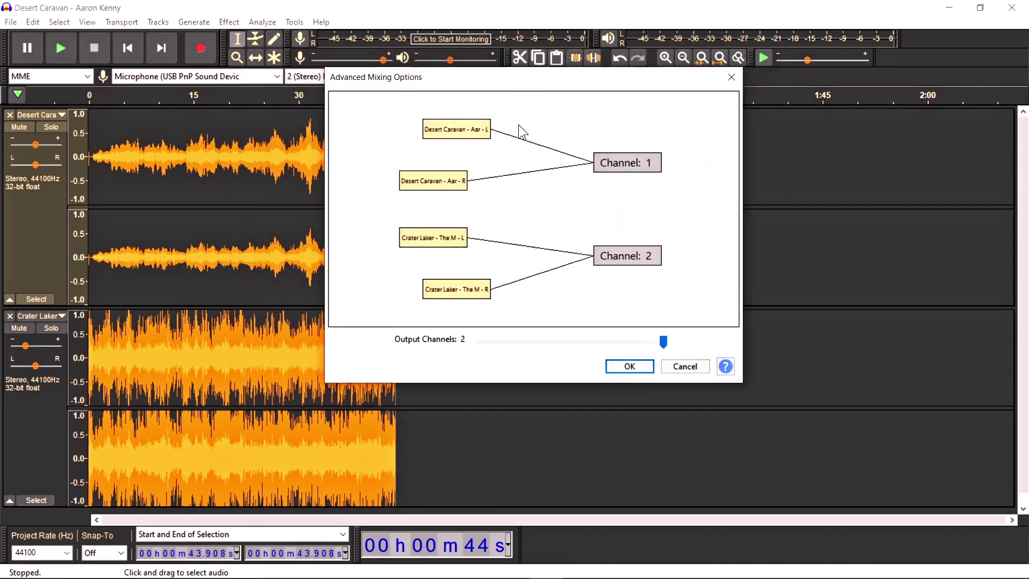